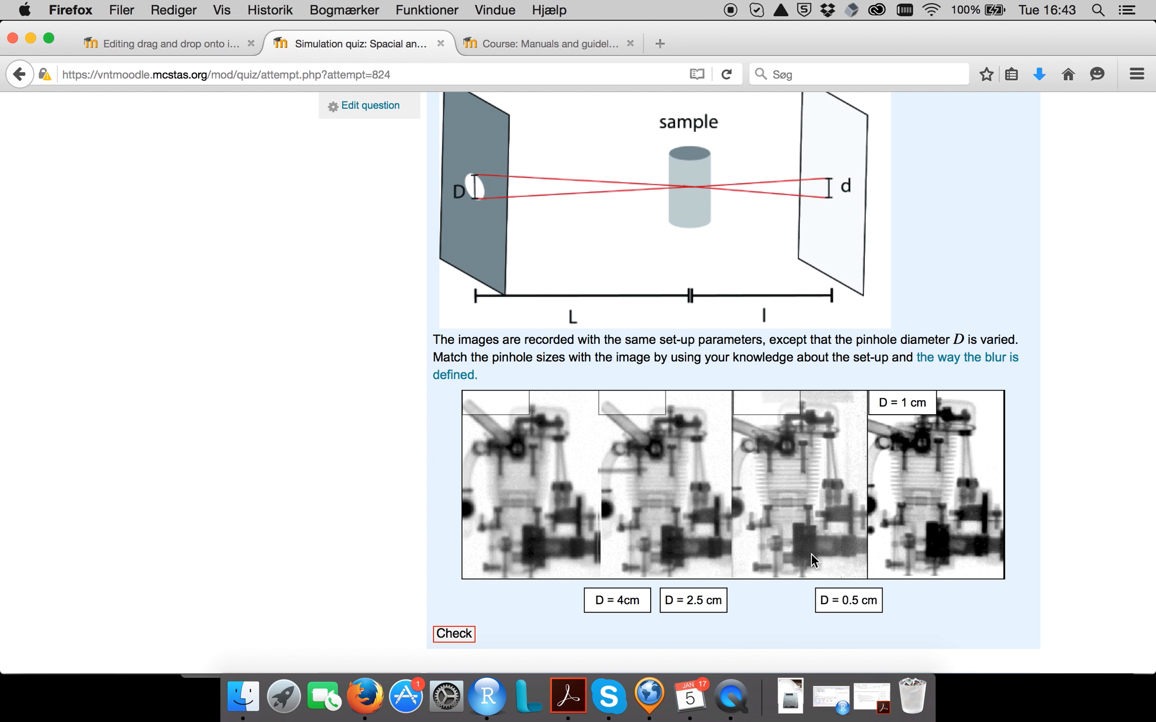
Place the labels D = 4cm, D = 2.5 cm and D = 0.5 cm on the first, second and third engine images and check the answer.
left_click_drag(669, 602, 614, 404)
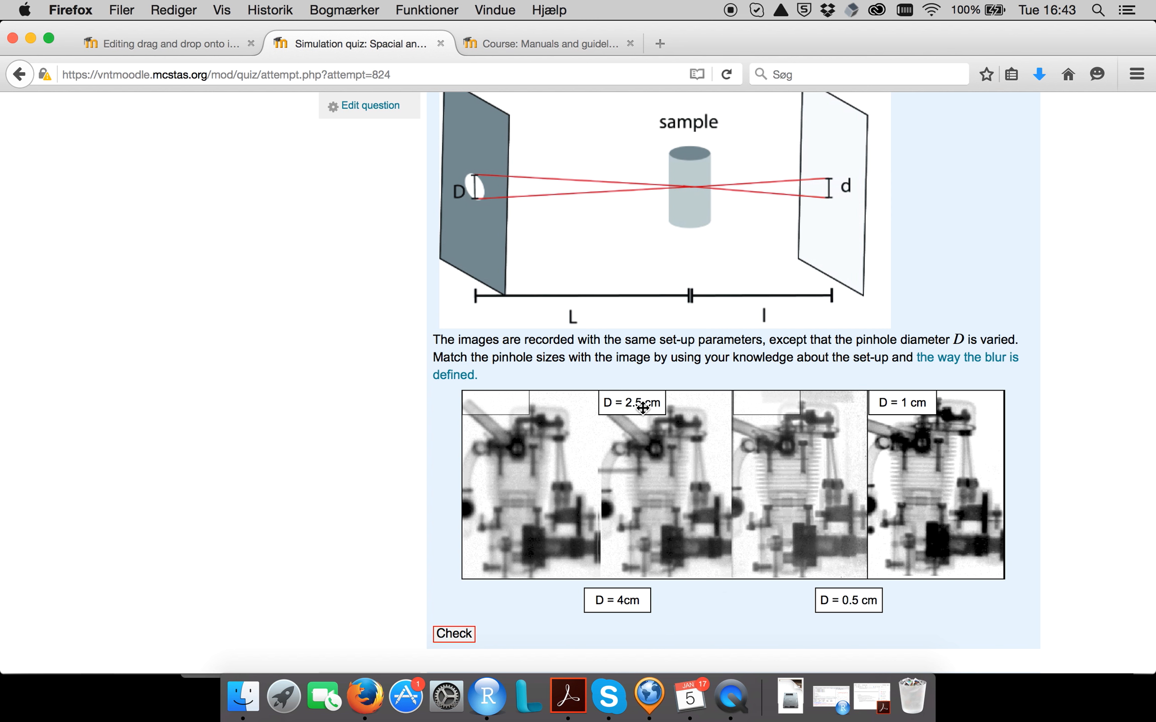
left_click_drag(617, 600, 499, 403)
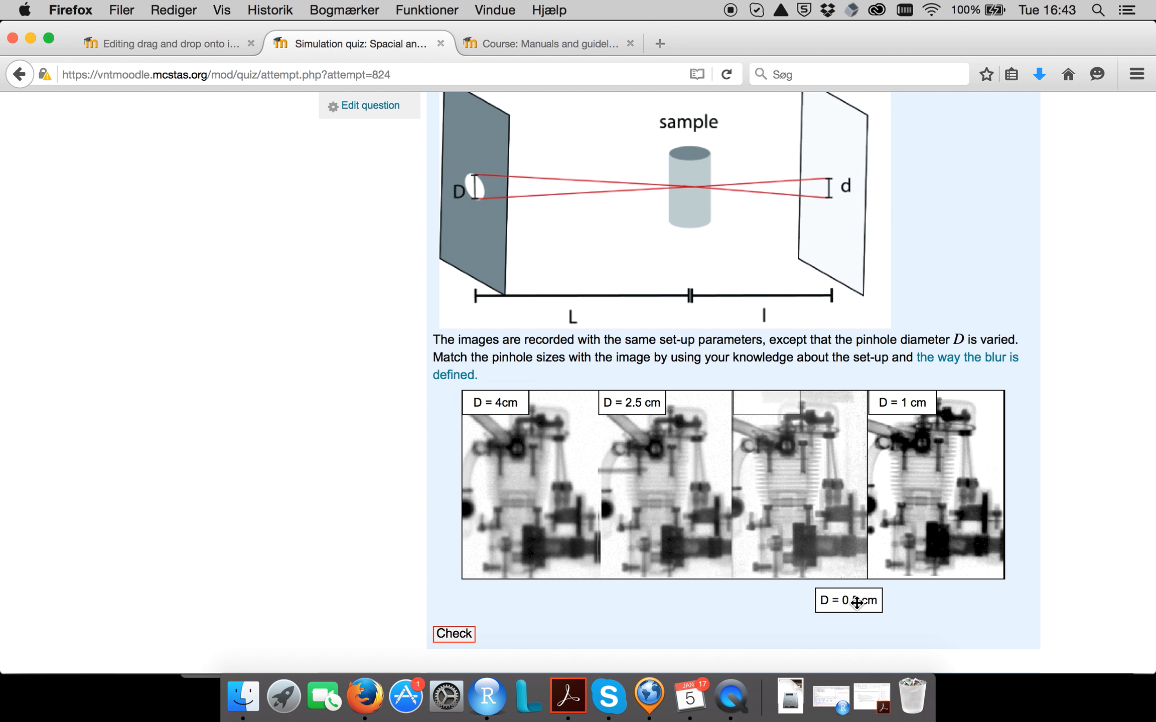
left_click_drag(854, 598, 785, 412)
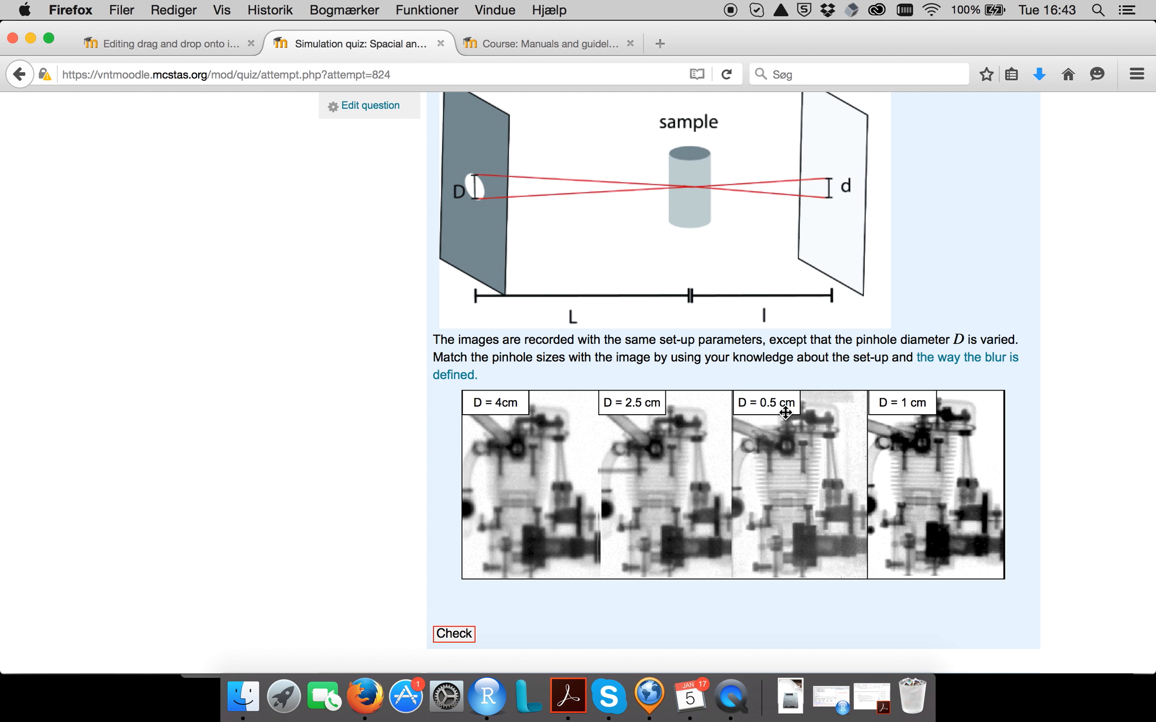
left_click(466, 636)
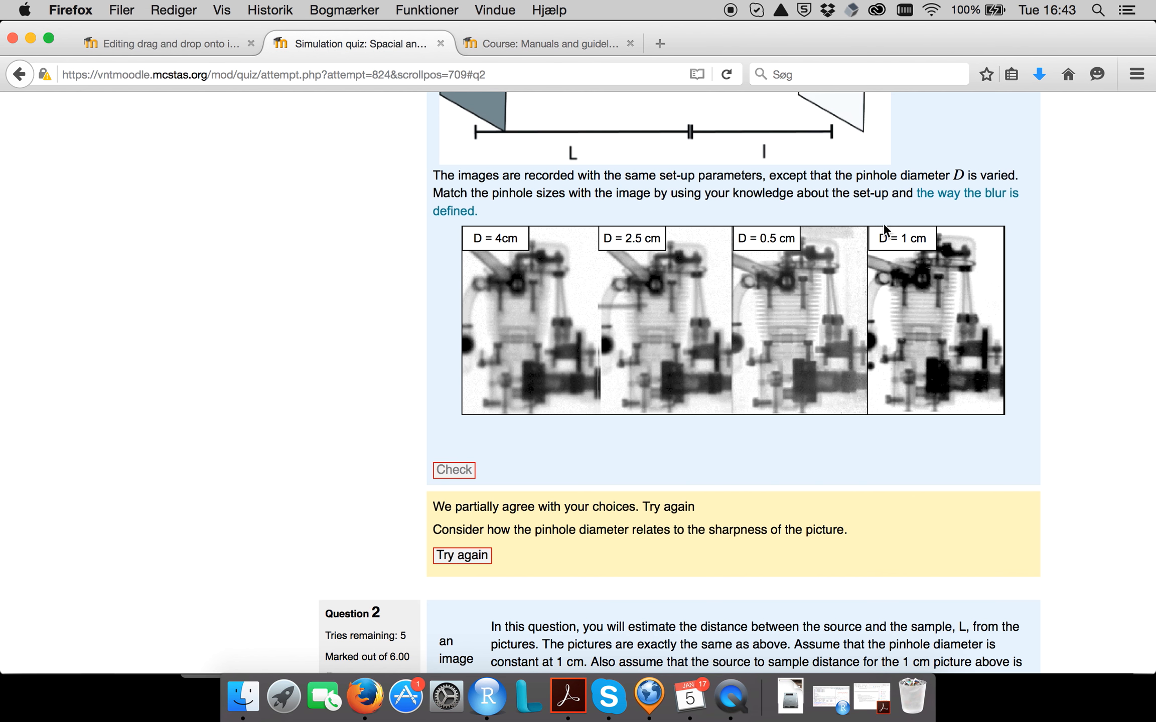
Retry the question with D = 1 cm on the third image and D = 0.5 cm on the fourth, and check the answer.
left_click(471, 558)
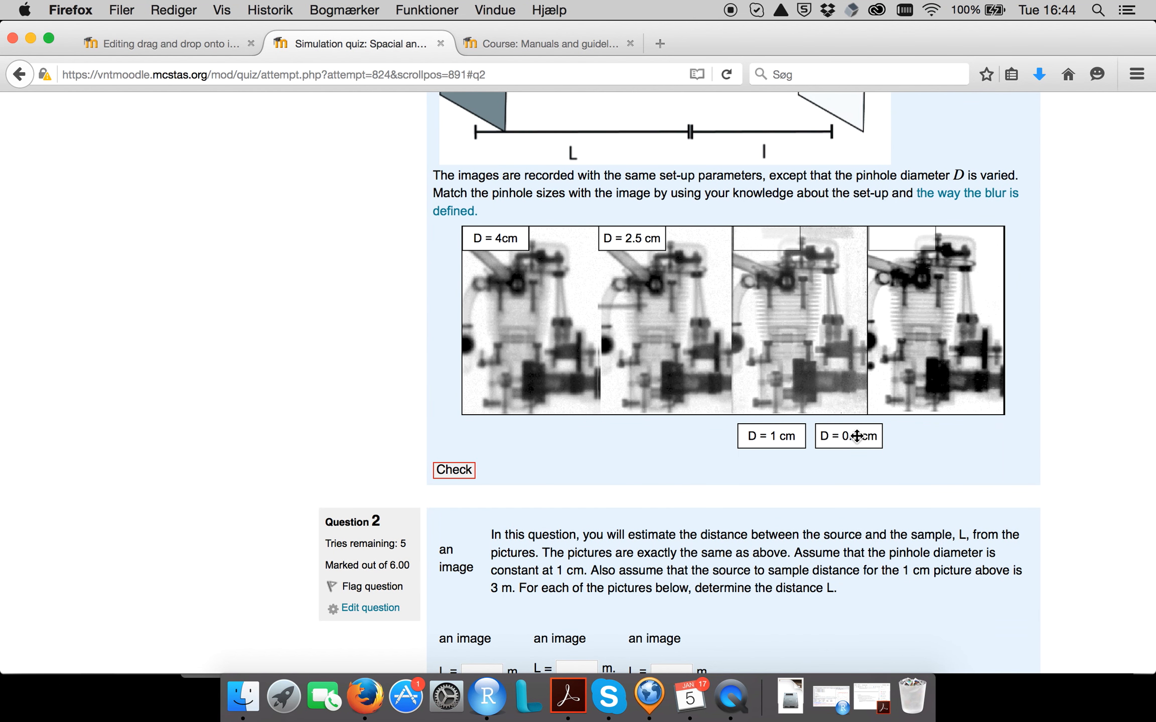
left_click_drag(857, 436, 911, 240)
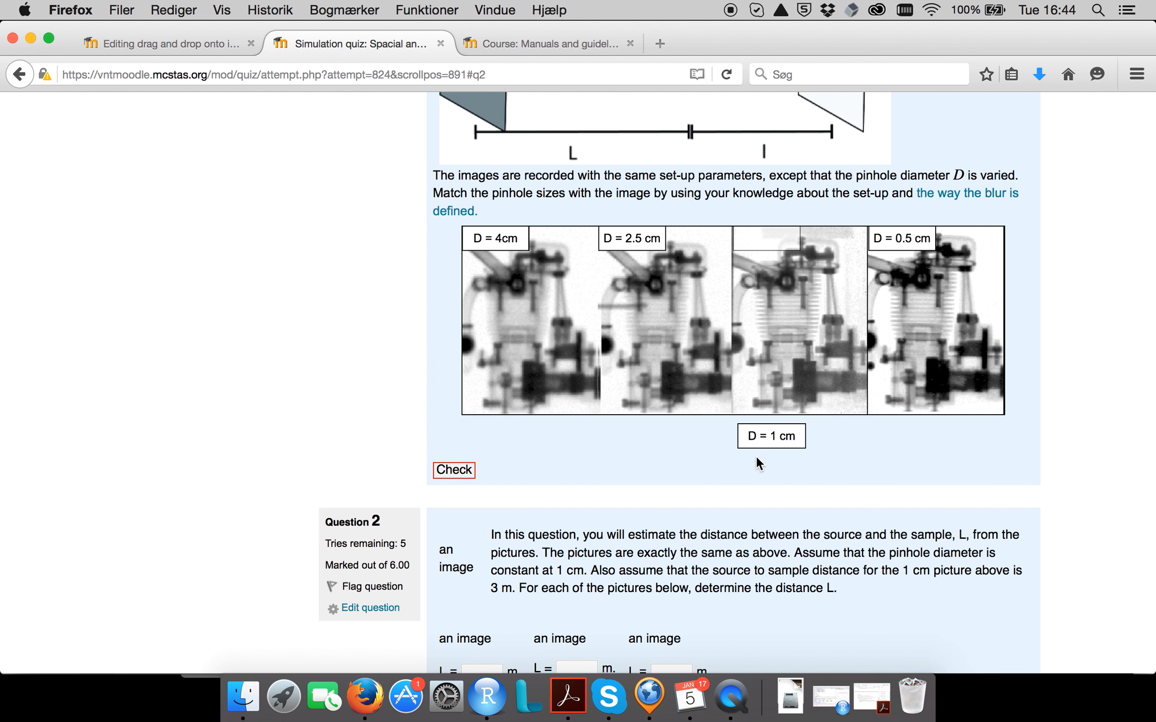
left_click_drag(766, 438, 777, 240)
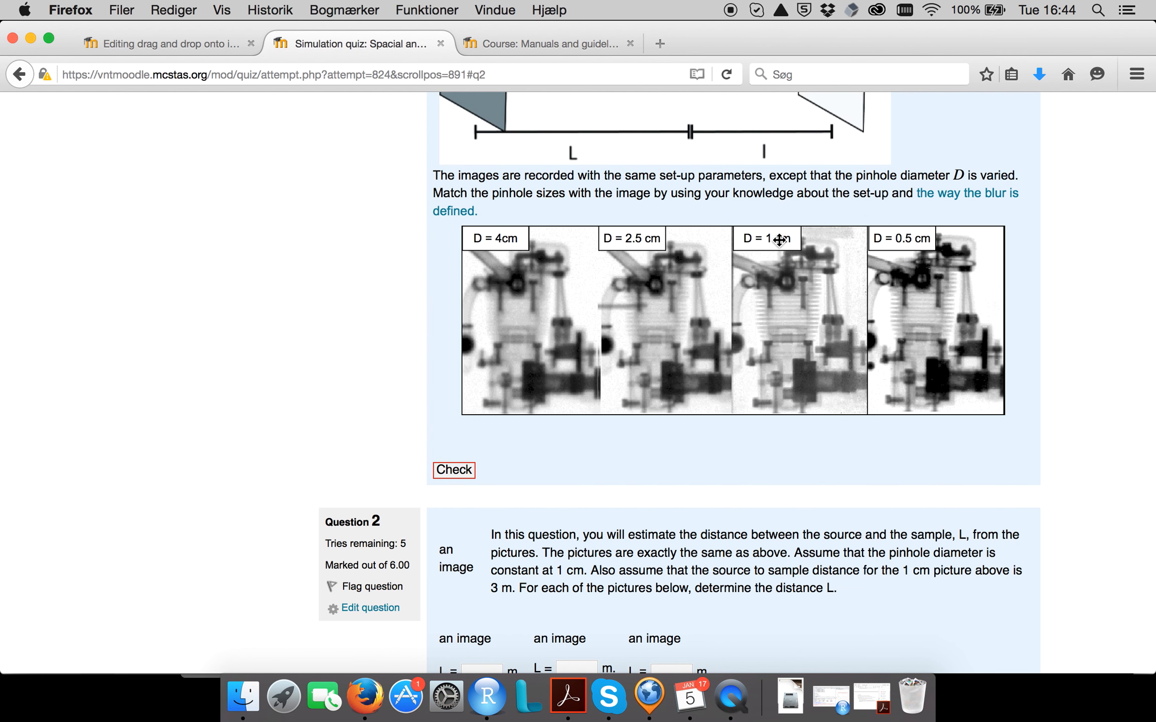
left_click(454, 470)
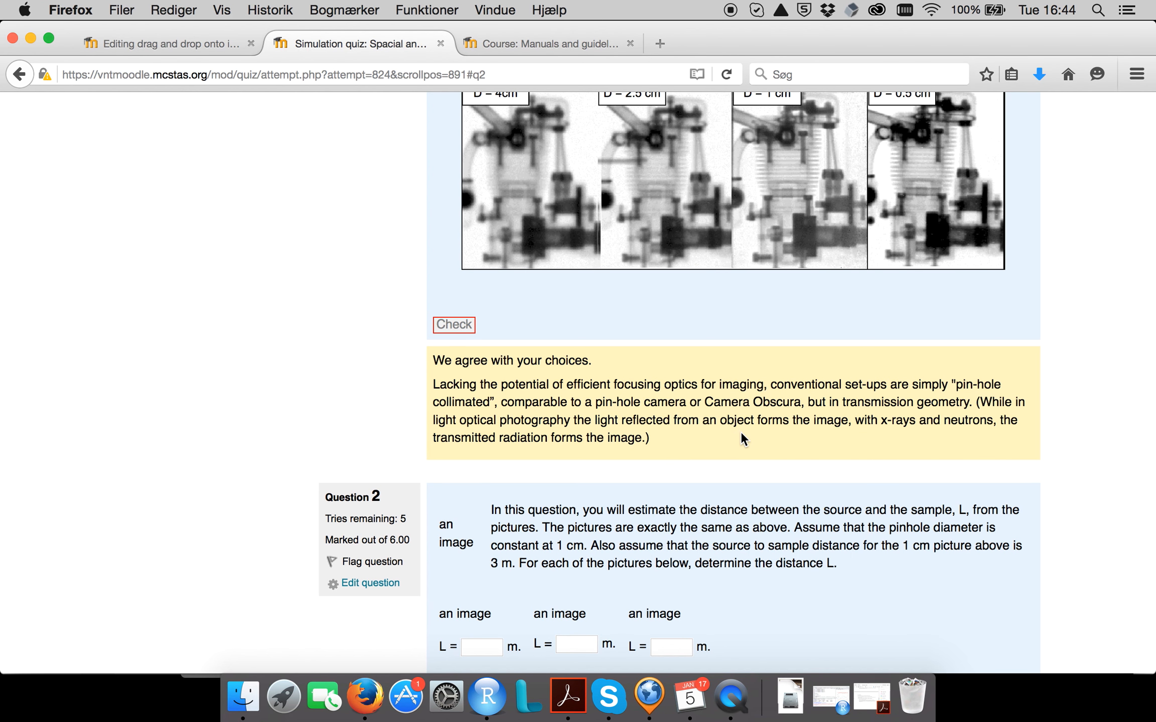
Review the explanatory feedback on pin-hole collimation together with the answered pinhole-matching question.
left_click_drag(651, 438, 418, 382)
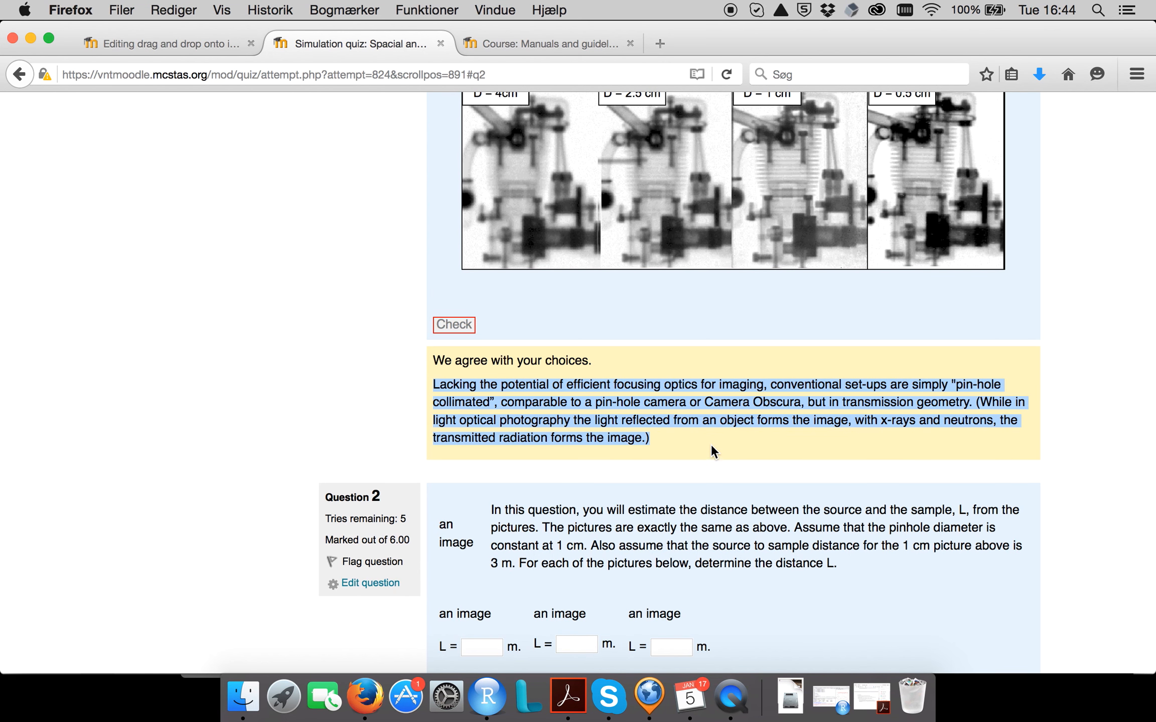
scroll(716, 441, "up", 5)
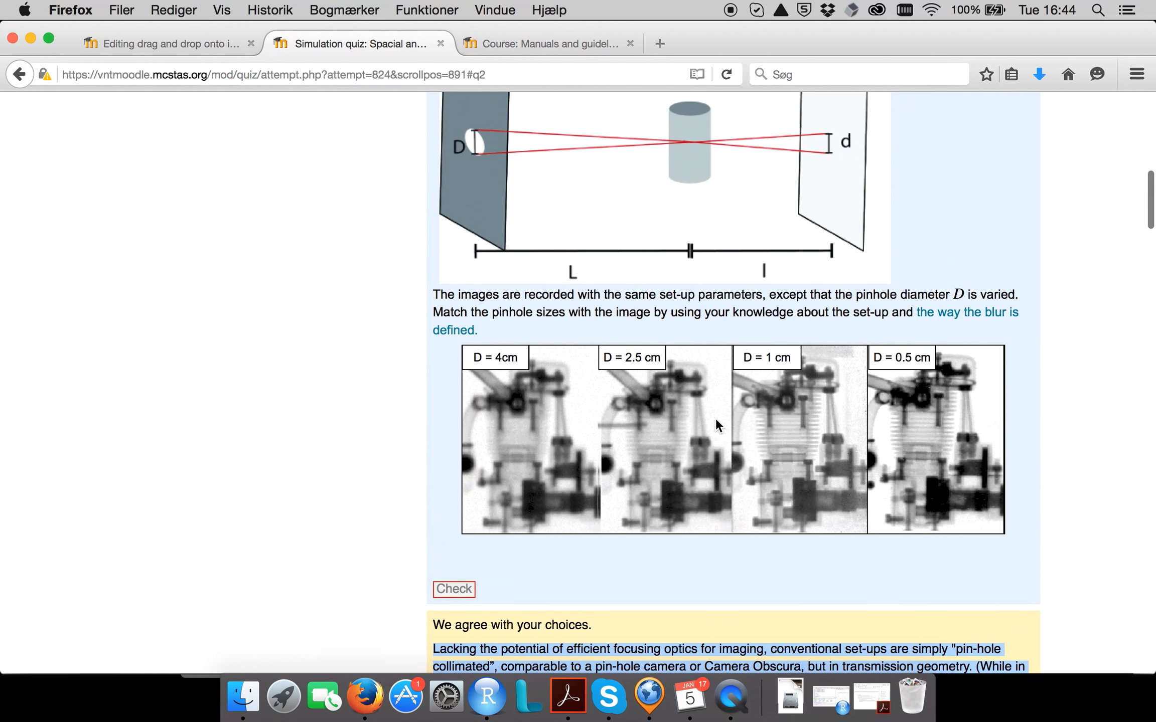
scroll(717, 422, "up", 3)
scroll(717, 423, "down", 6)
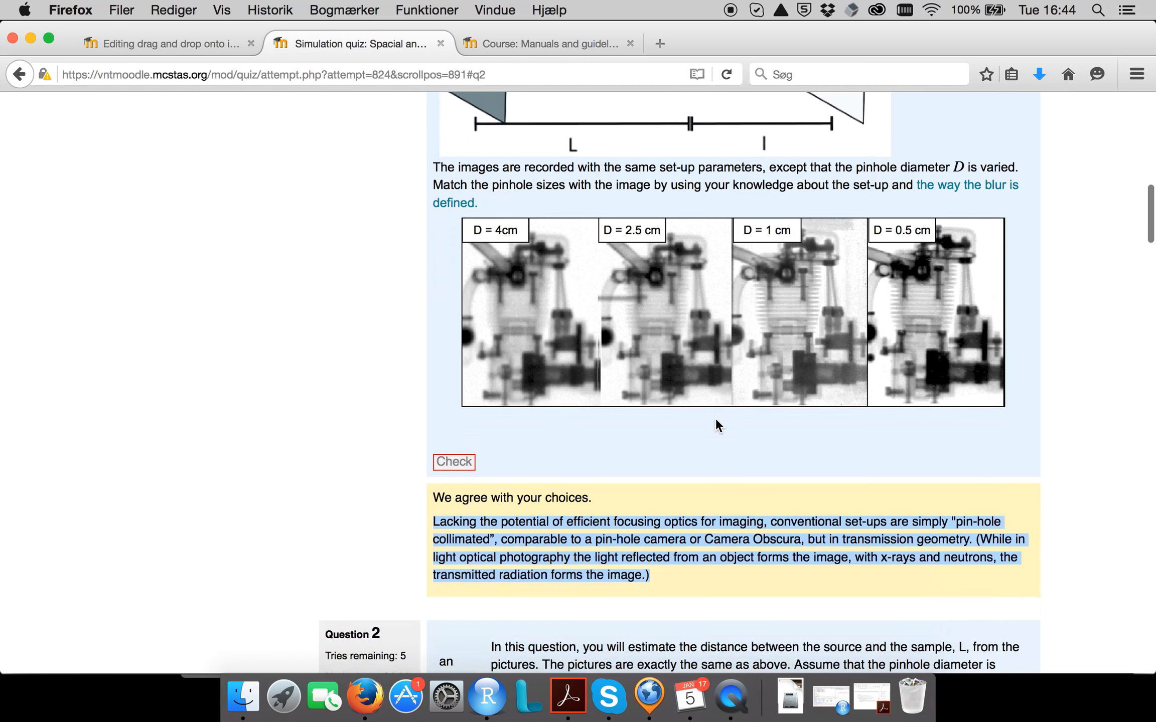
left_click(671, 577)
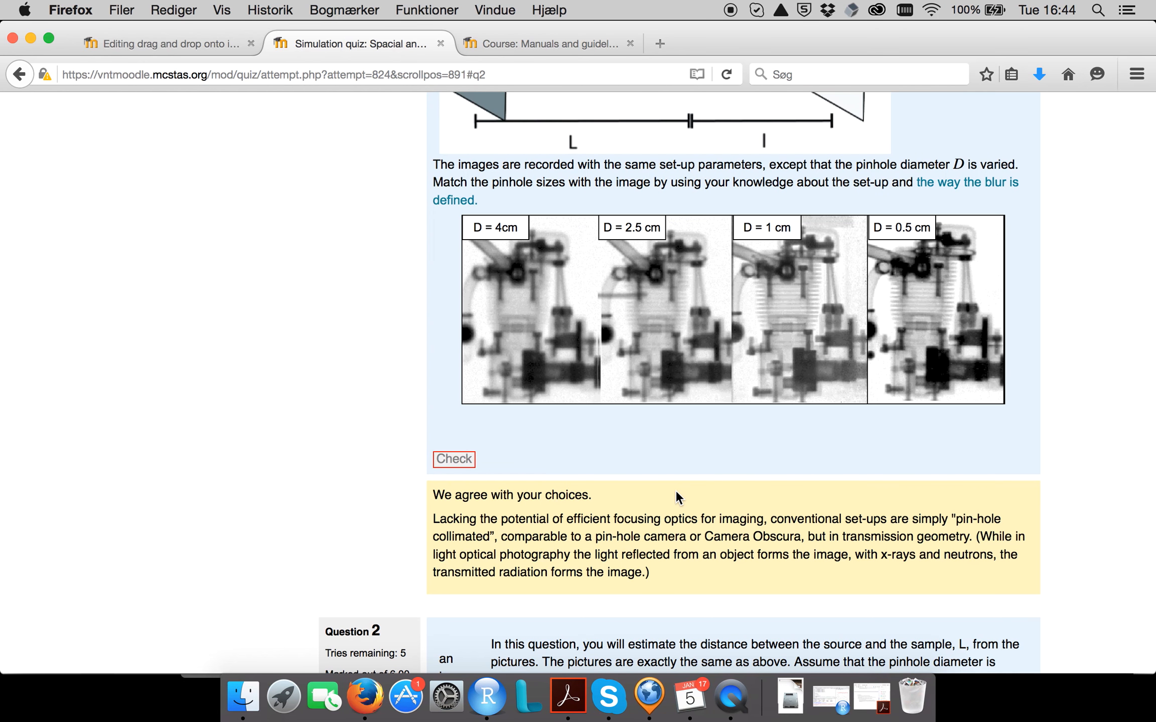
Turn on editing in the Manuals and guidelines course and open the SANS simulation problem set for quiz editing.
left_click(537, 41)
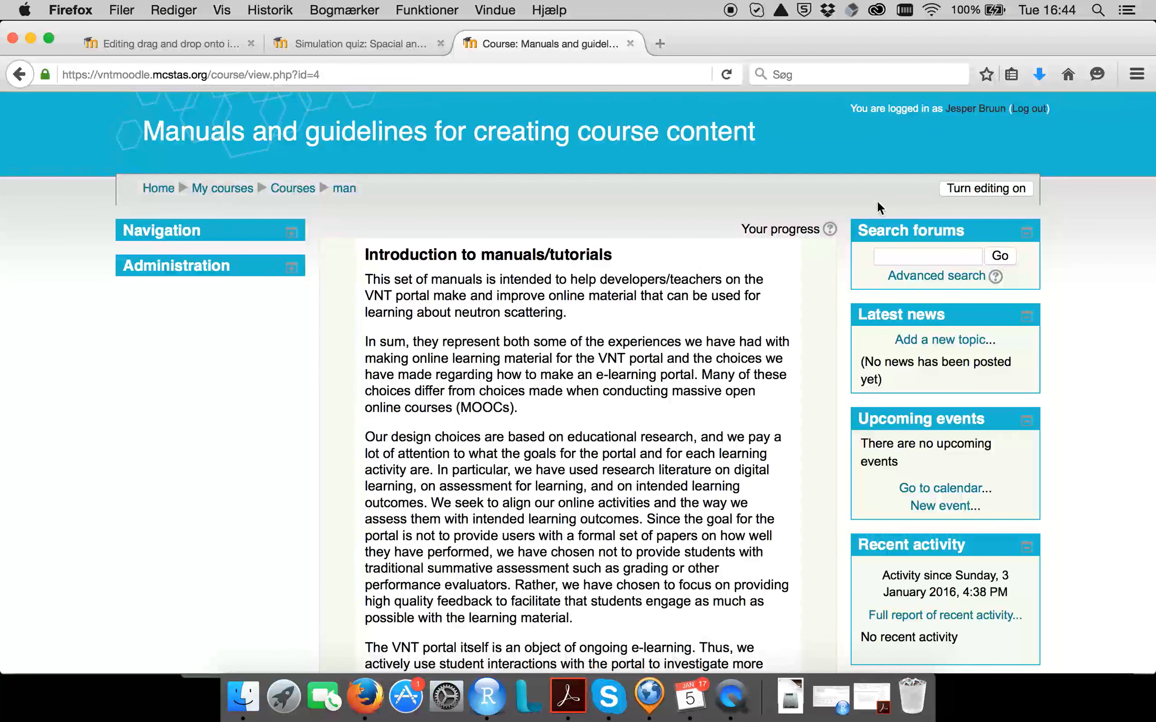
left_click(958, 189)
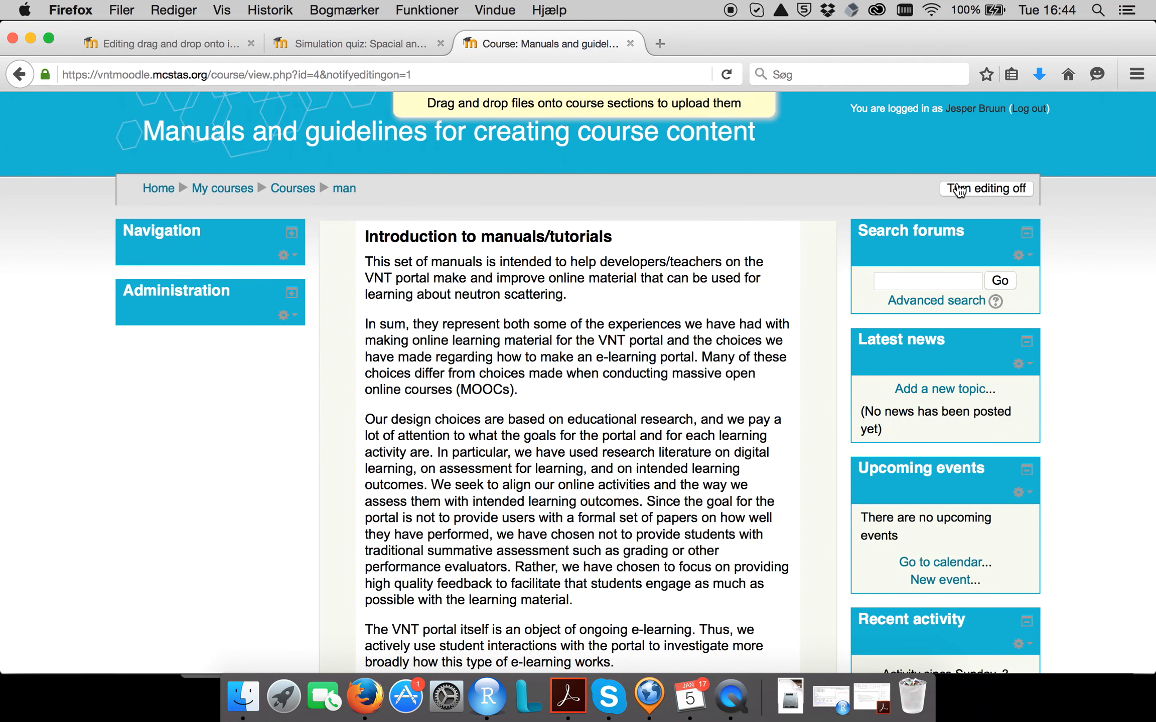
scroll(706, 298, "down", 10)
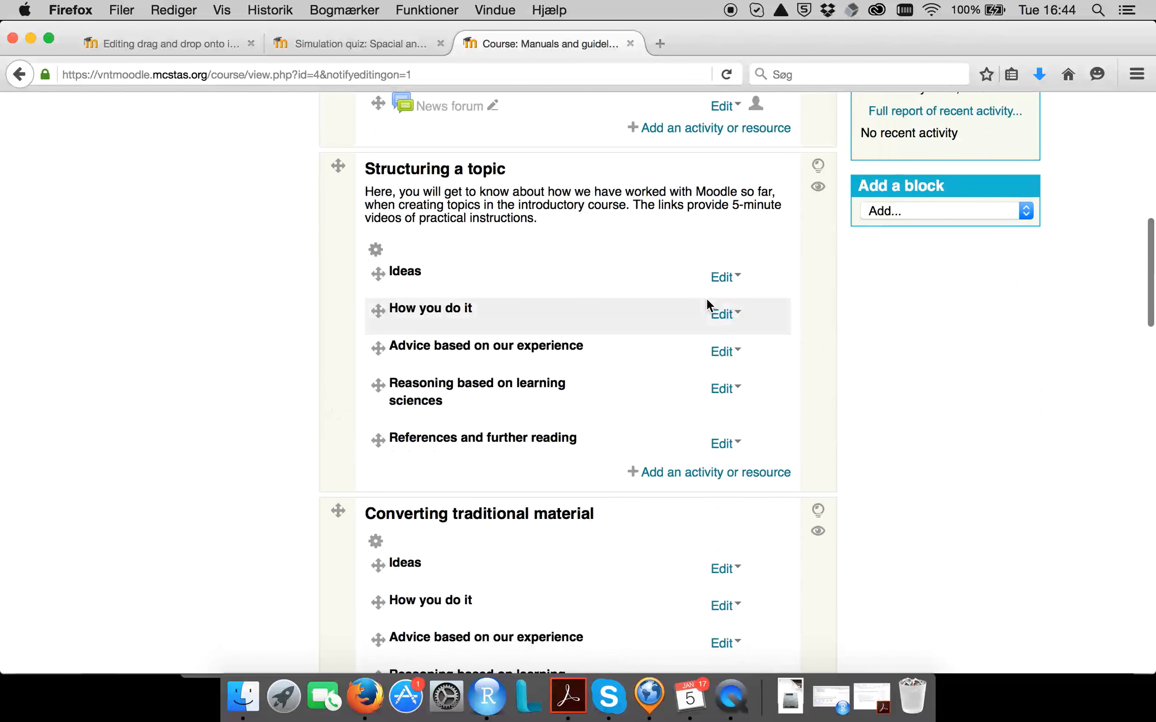
scroll(707, 298, "down", 7)
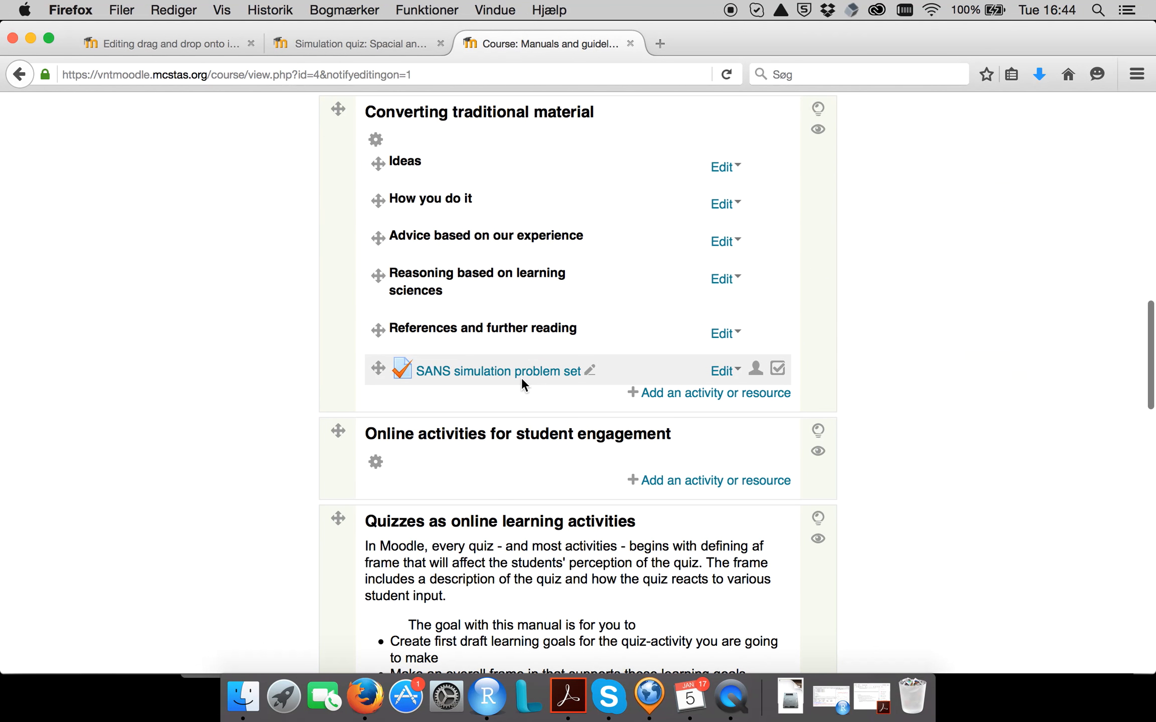
left_click(521, 377)
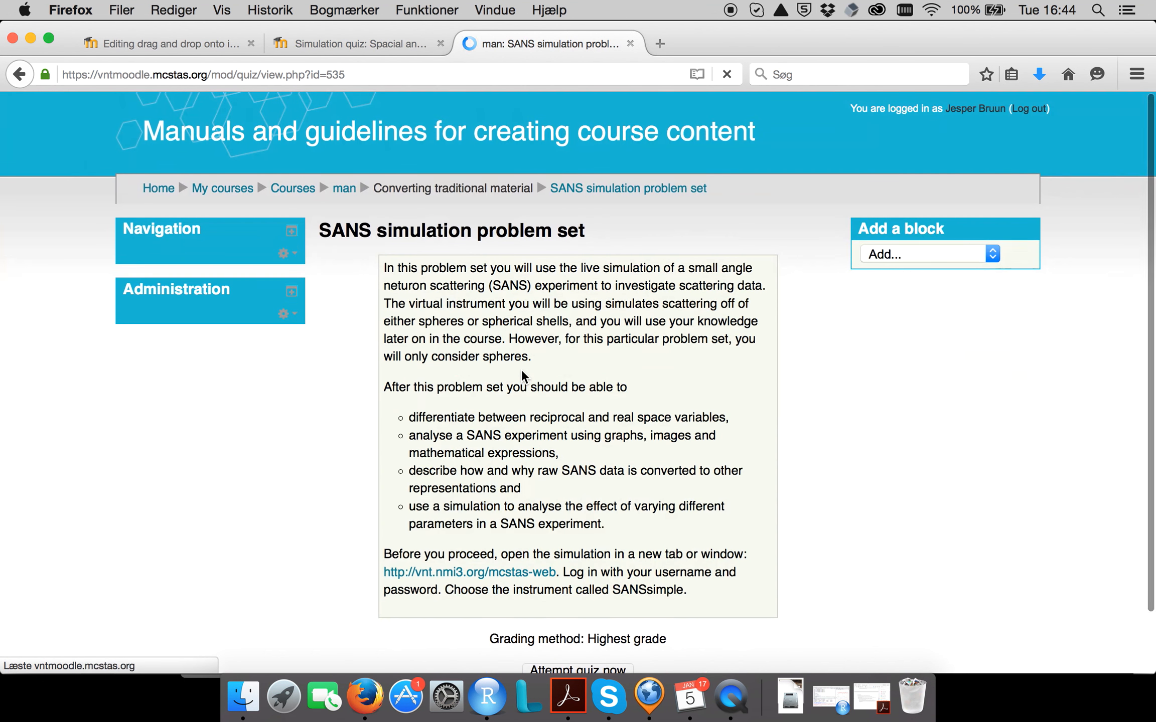
scroll(312, 457, "down", 10)
Add a new question of the type Drag and drop onto image at the end of the quiz.
left_click(803, 496)
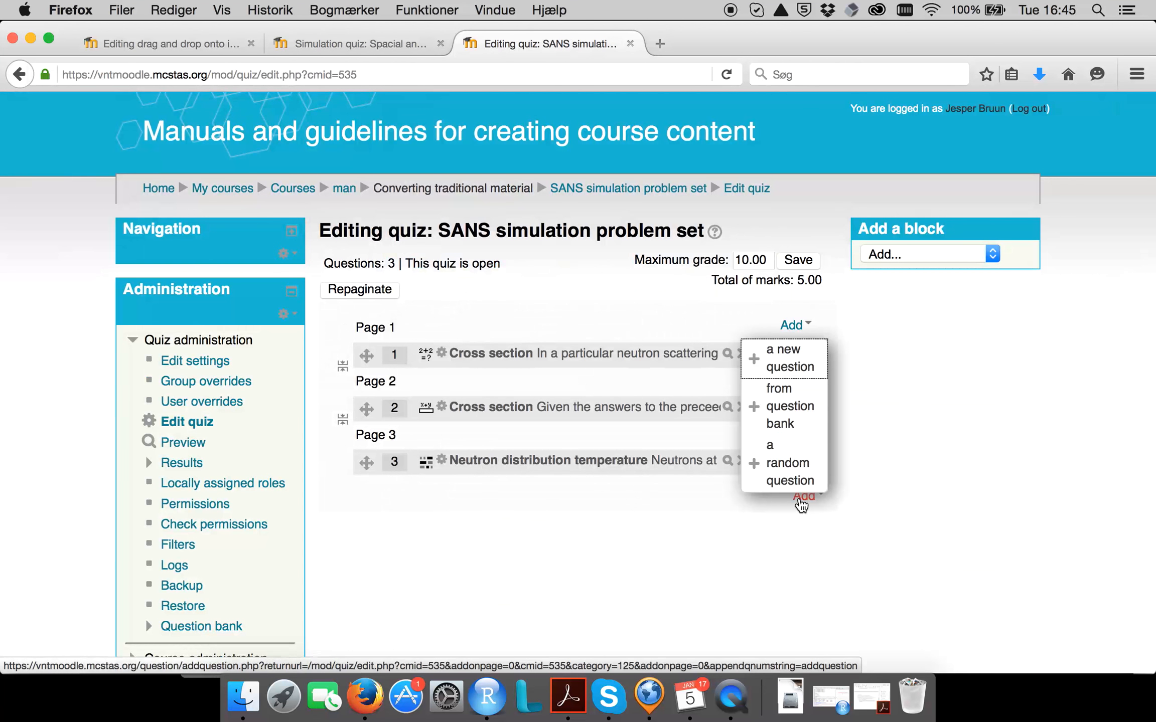
left_click(785, 357)
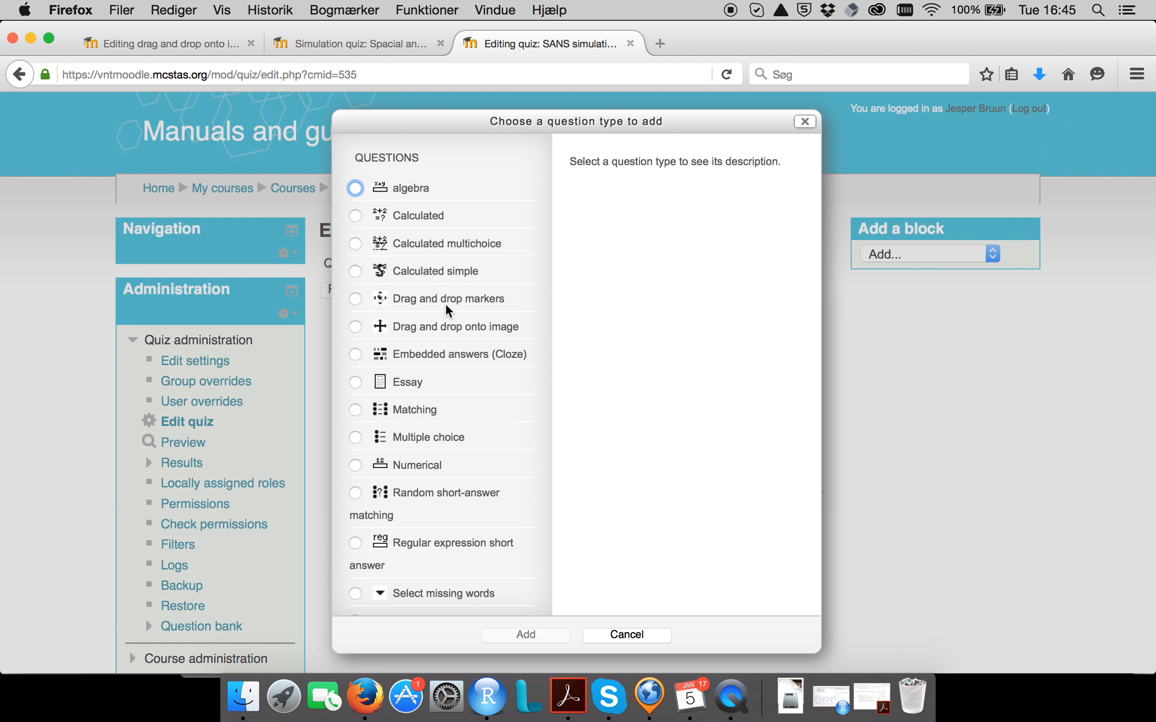
left_click(442, 330)
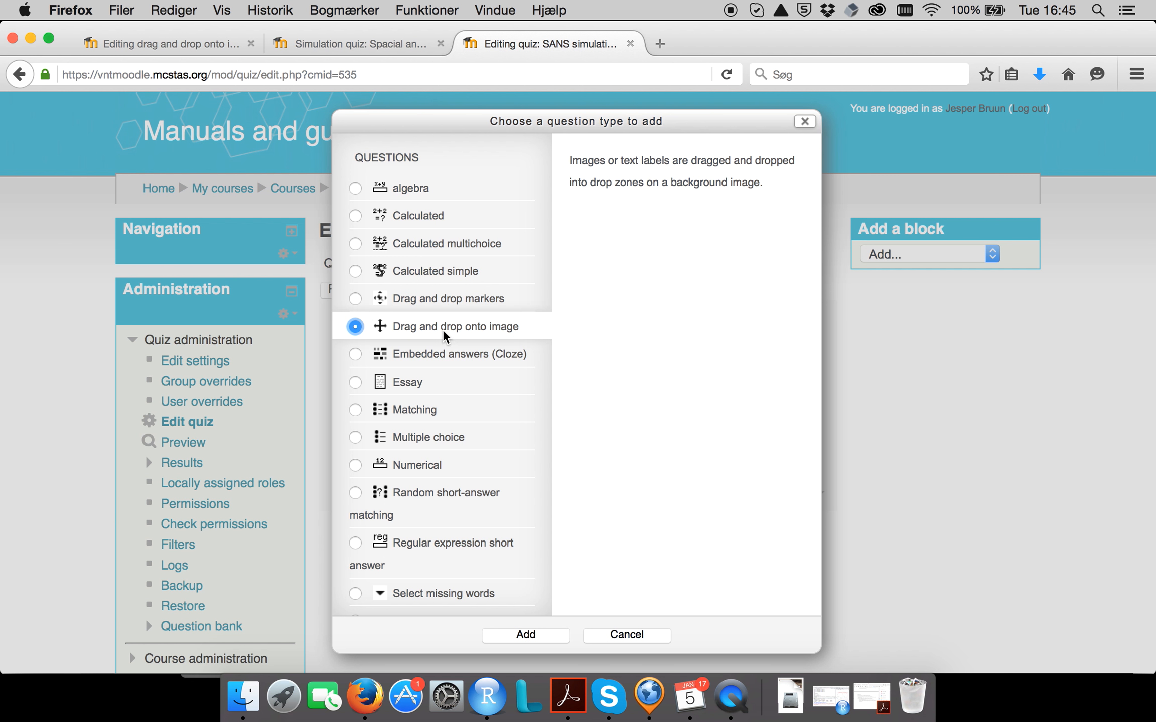
left_click(545, 641)
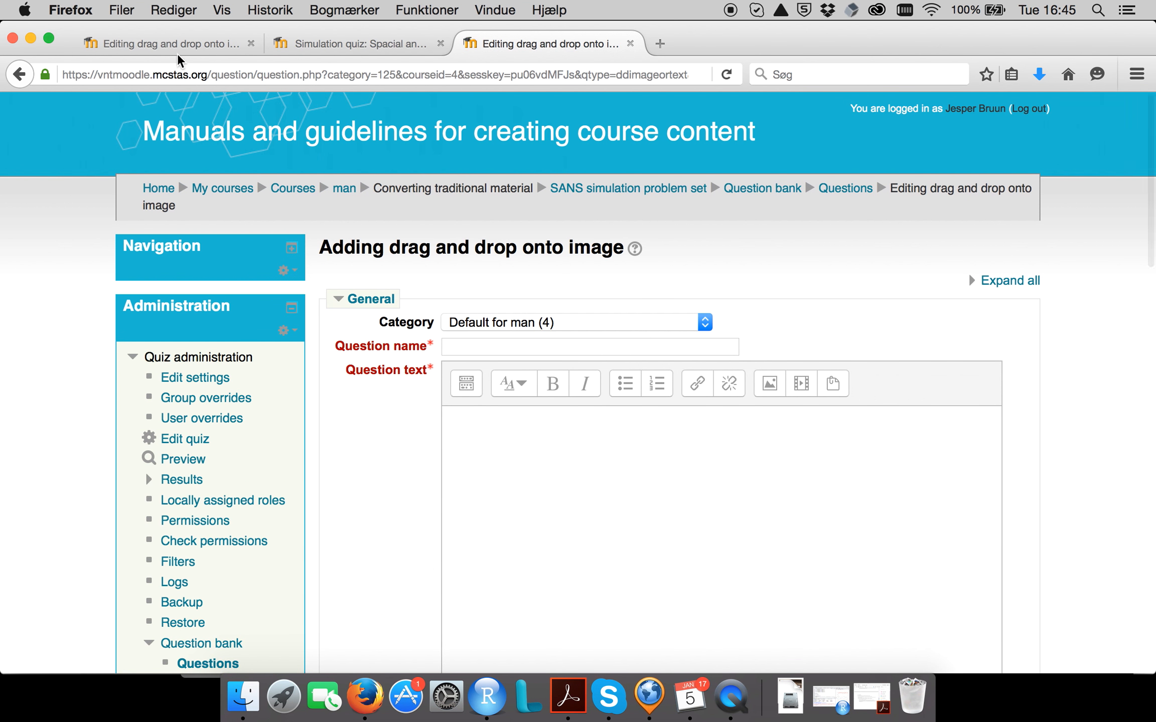
Name the question "Collimation ratio 1" and paste "This figure shows the setup of an imaging experiment." as the question text.
type("Collima")
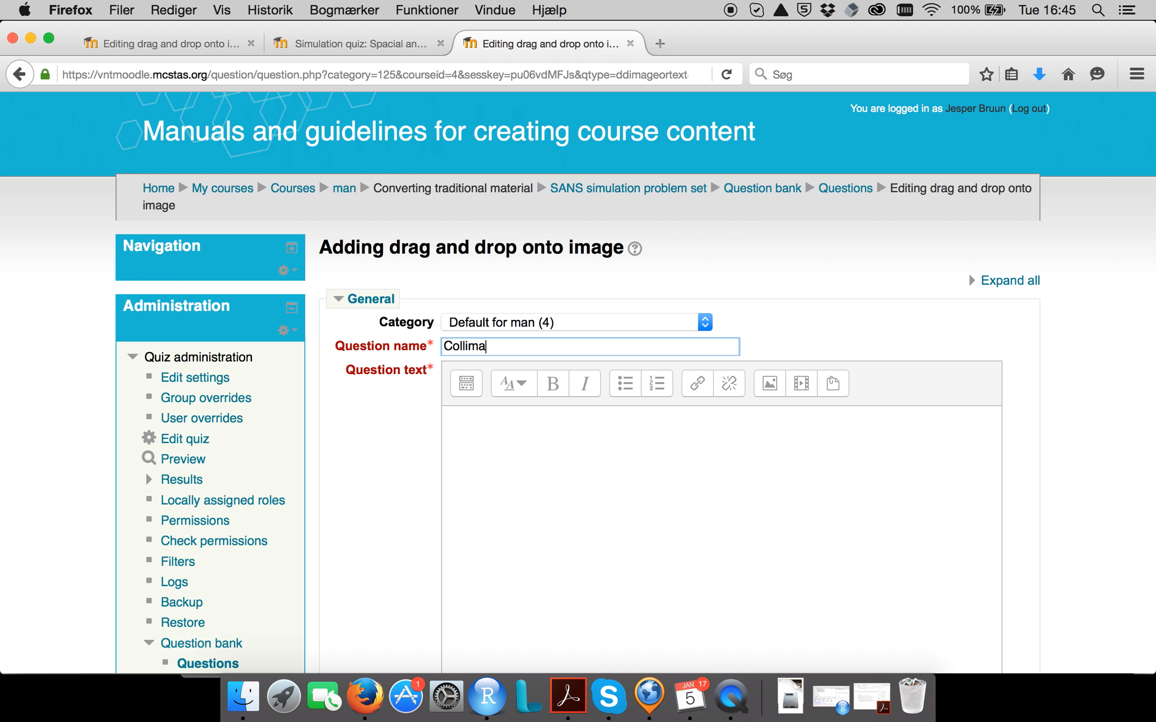
type("tion ratio 1")
left_click(522, 464)
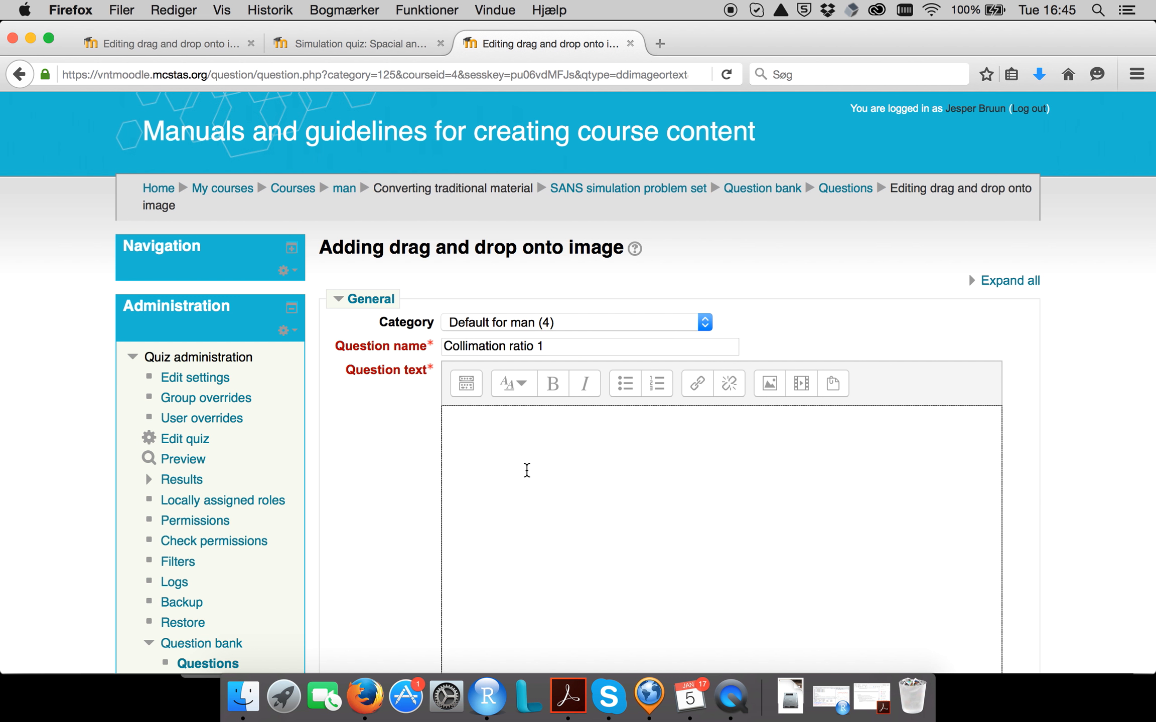
type("This figure shows the setup of an imaging experiment.")
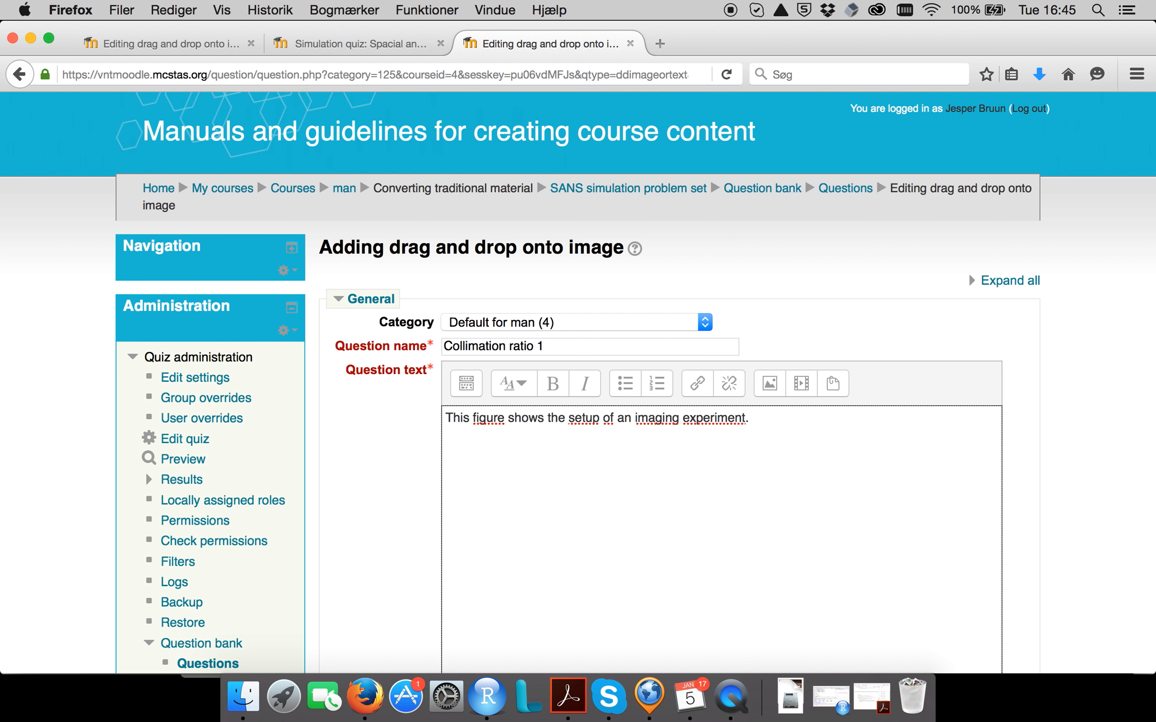
Upload Collimation.jpg, saved as "collimation", as an image on a new line of the question text.
key("Return")
left_click(778, 391)
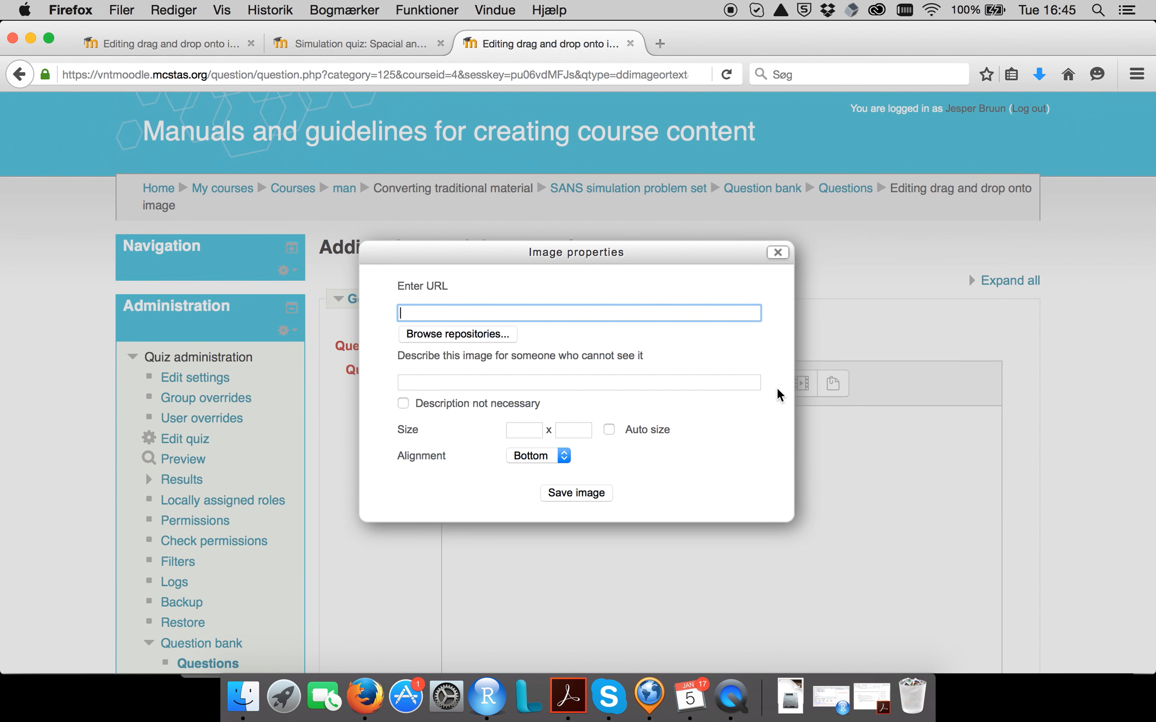
left_click(486, 336)
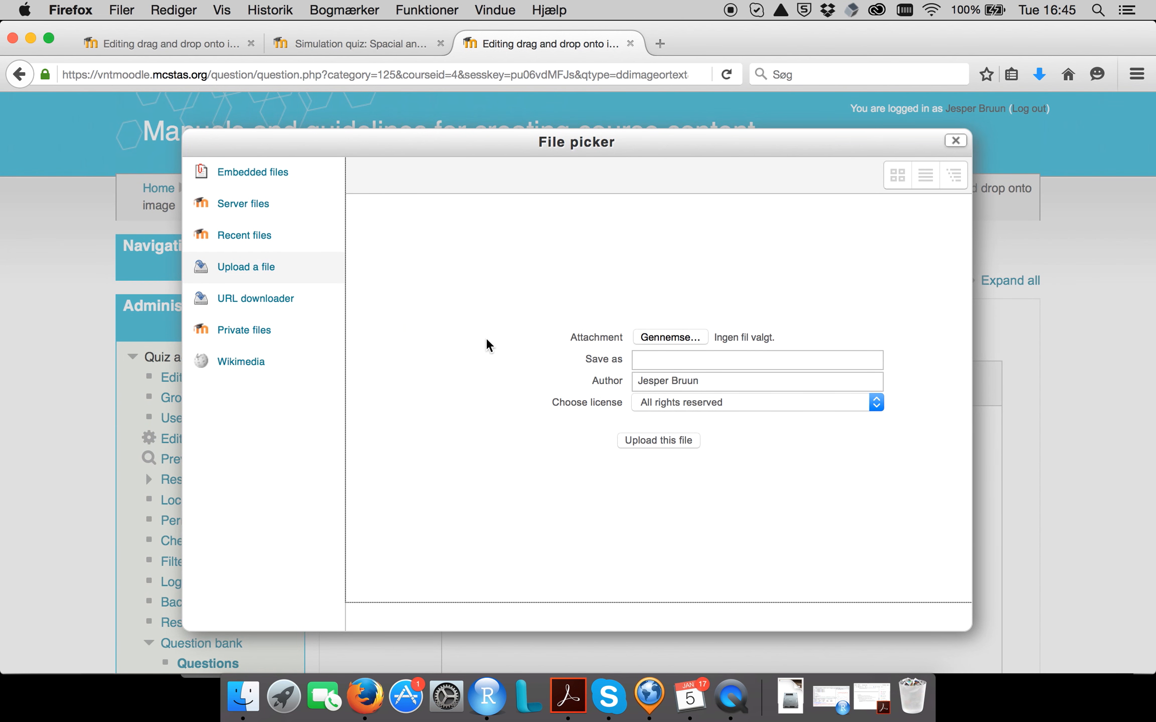
left_click(652, 335)
left_click(778, 366)
type("collimation")
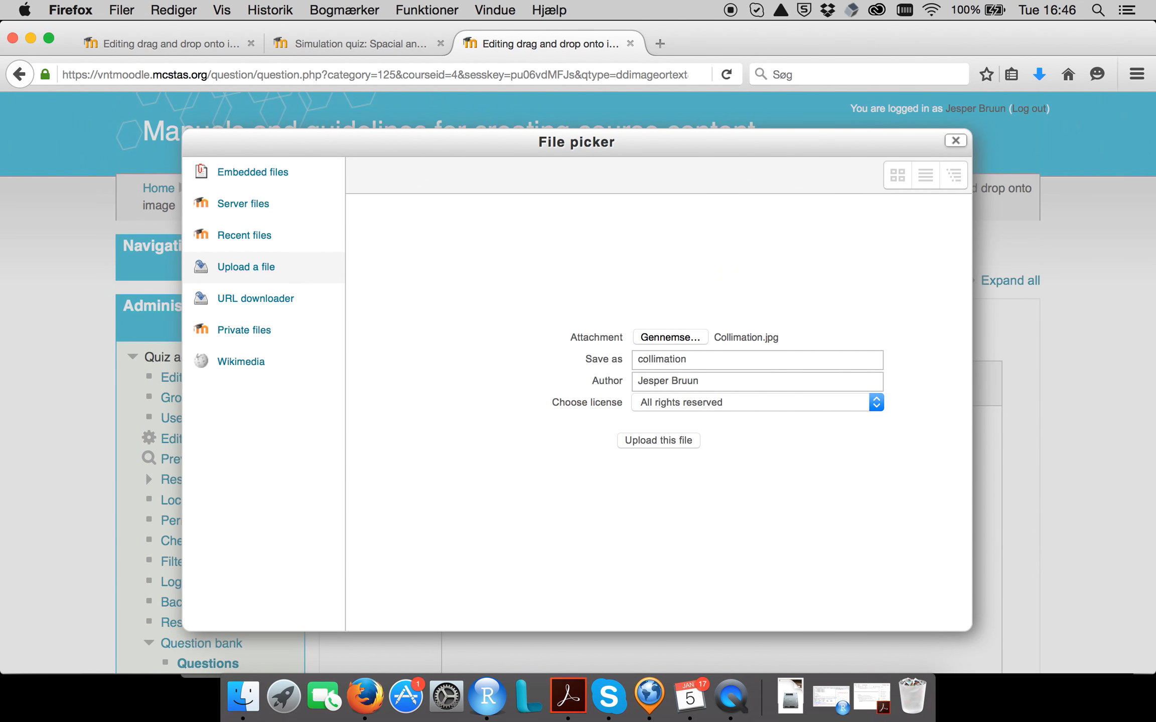
left_click(684, 442)
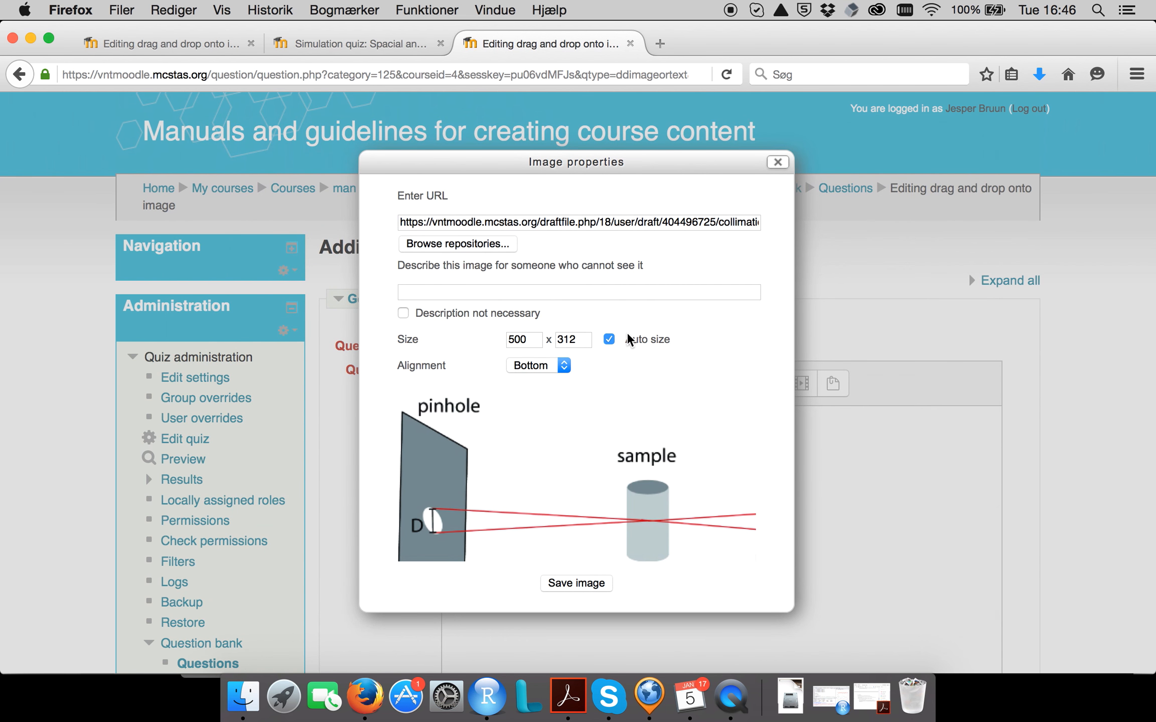
Describe the image as "drawing of experimental setup" and save it into the question text.
left_click(511, 301)
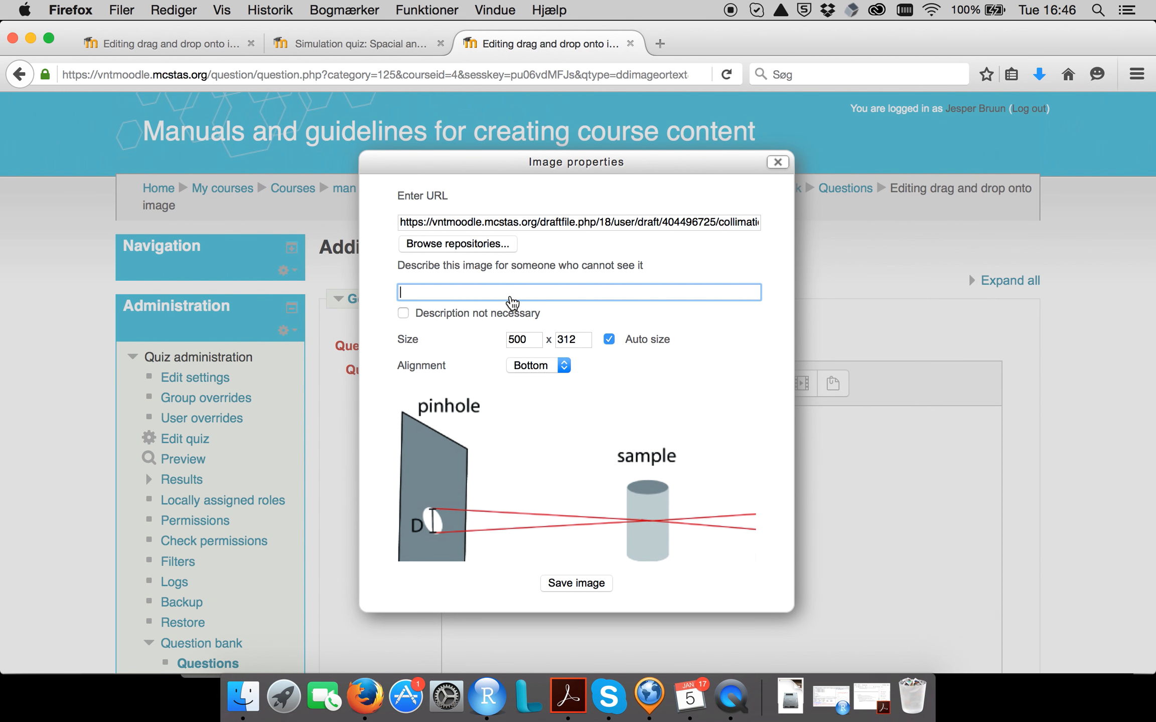
type("p")
key("BackSpace")
type("pic")
key("BackSpace")
key("BackSpace")
key("BackSpace")
type("drawing of experimental setup")
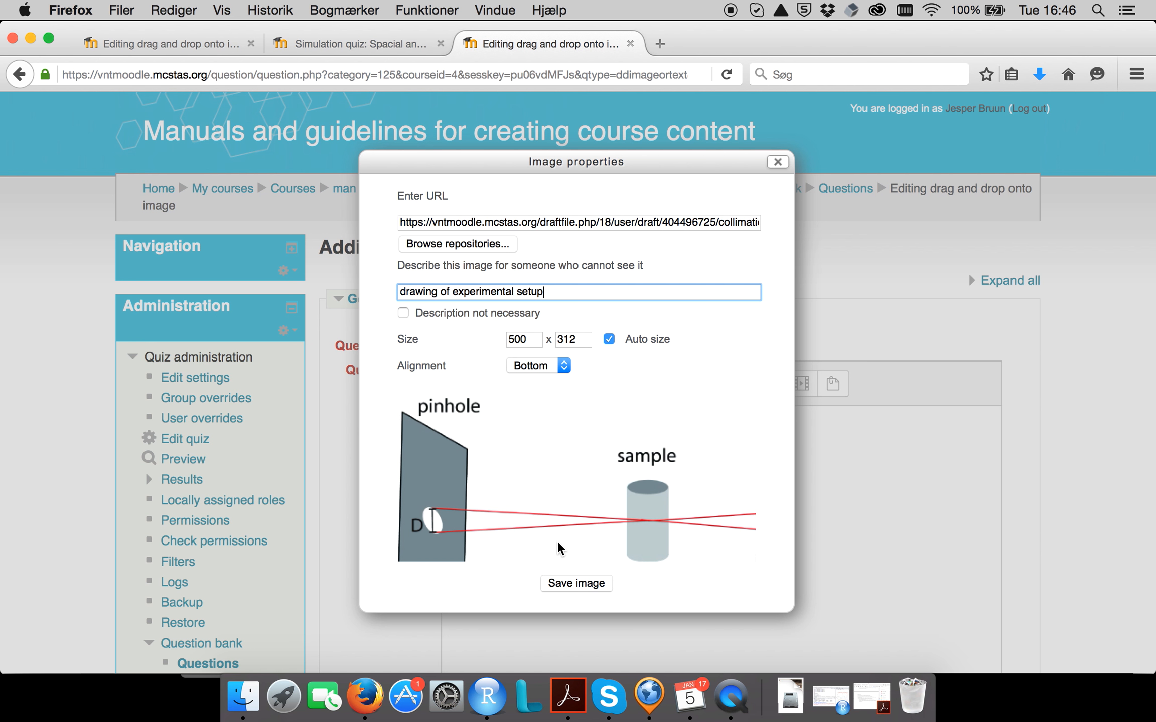
left_click(567, 584)
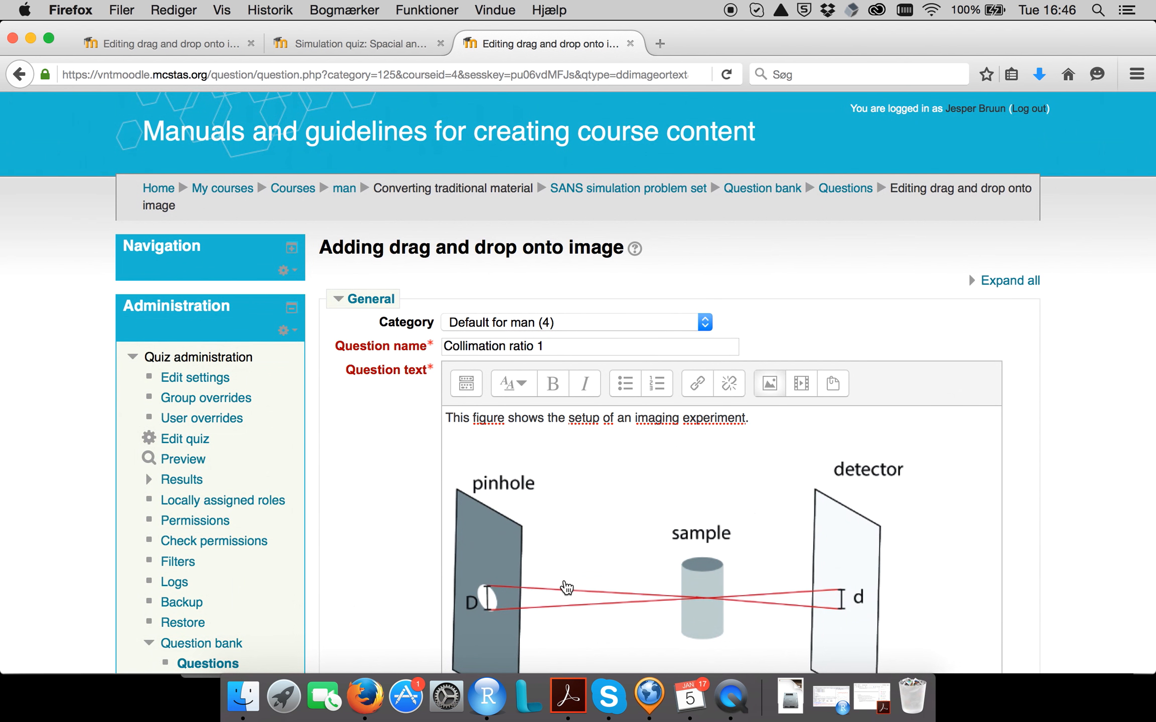
Paste the paragraph asking students to match the pinhole sizes with the images below the setup drawing in the question text.
scroll(716, 537, "down", 3)
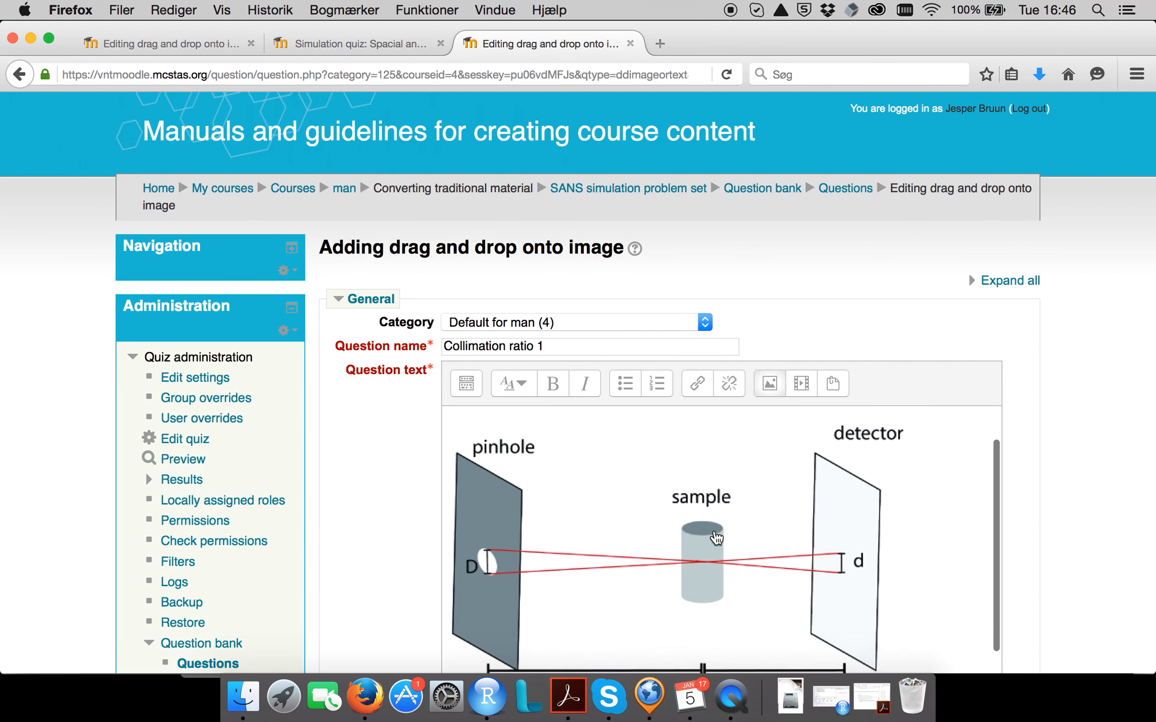
left_click(943, 644)
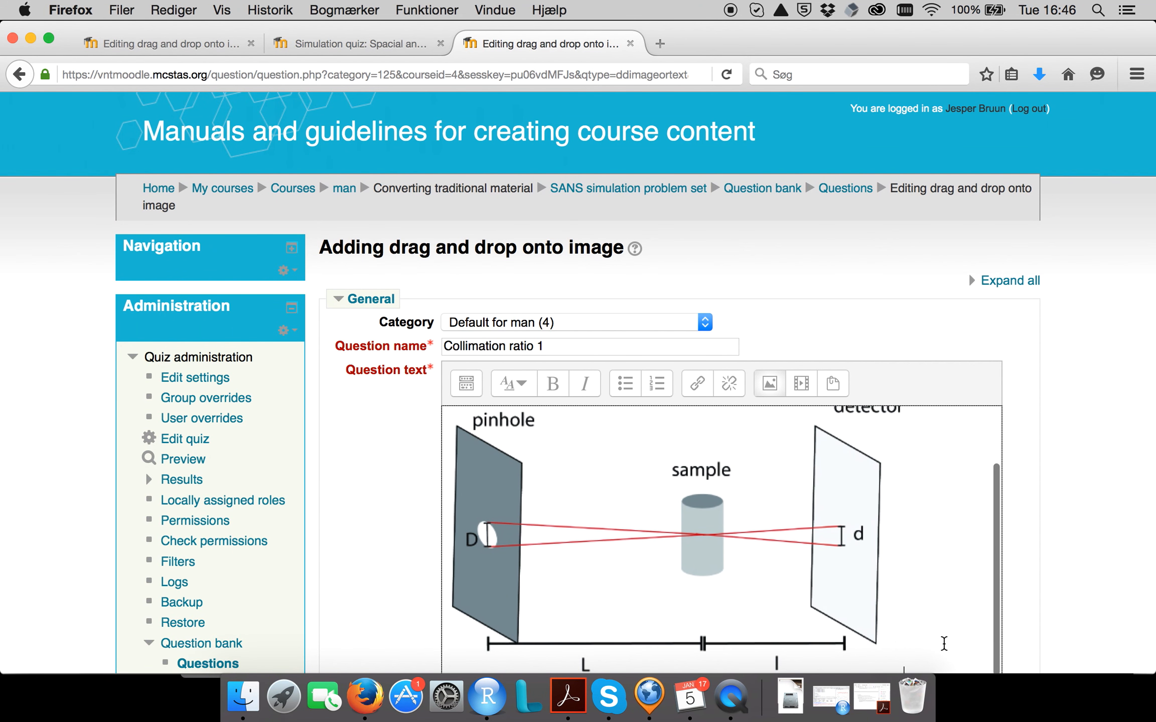
scroll(943, 644, "down", 2)
scroll(1006, 535, "down", 5)
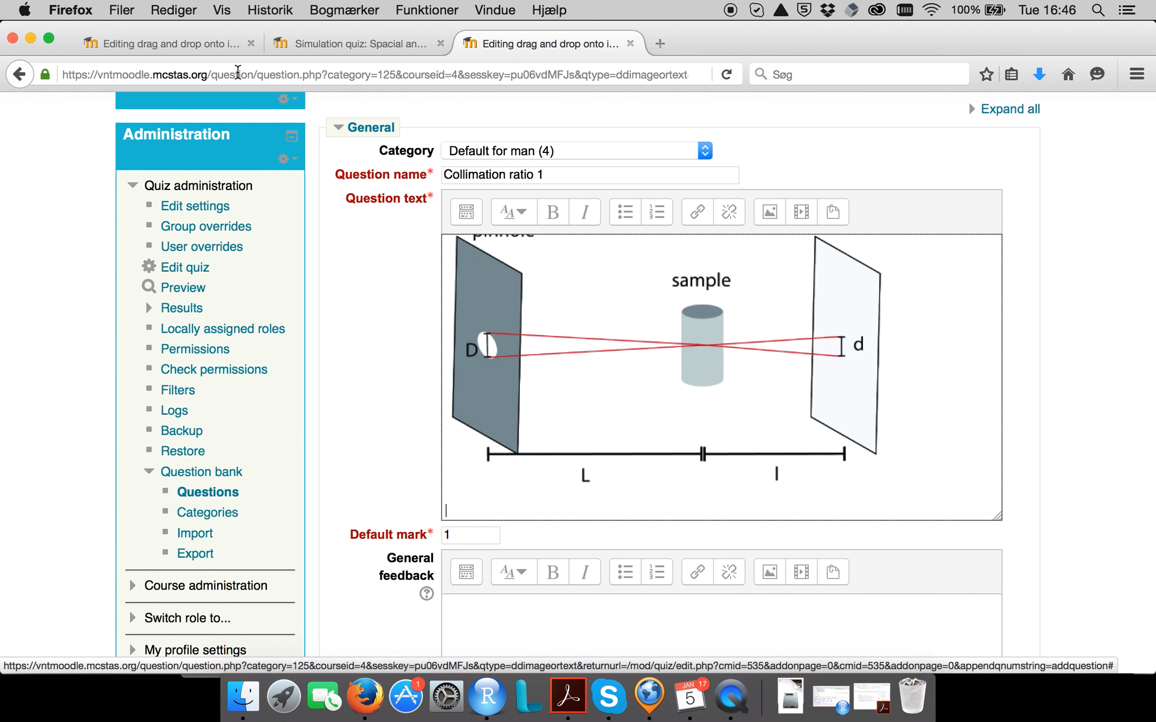
type("The images are recorded with the same set-up parameters, except that the pinhole diameter \\(D\\) is varied. Match the pinhole sizes with the image by using your knowledge about the set-up and the way the blur is defined.")
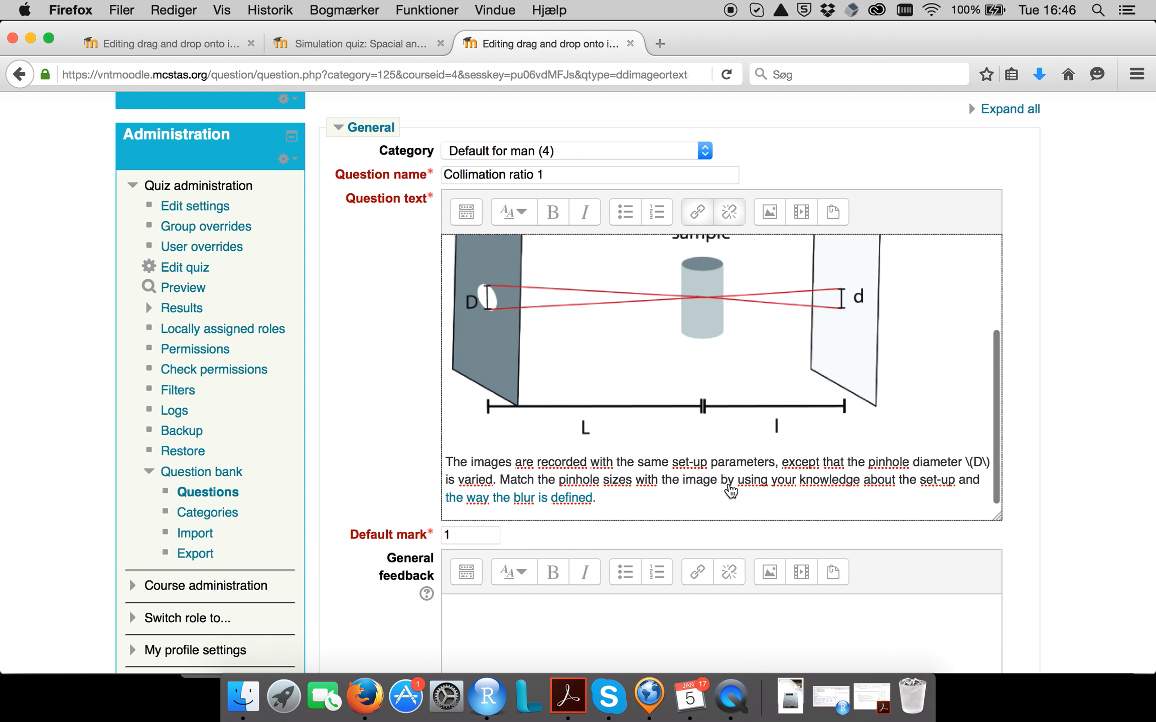
Add neutronImages.png as the background image of the drag-and-drop question.
scroll(737, 506, "down", 10)
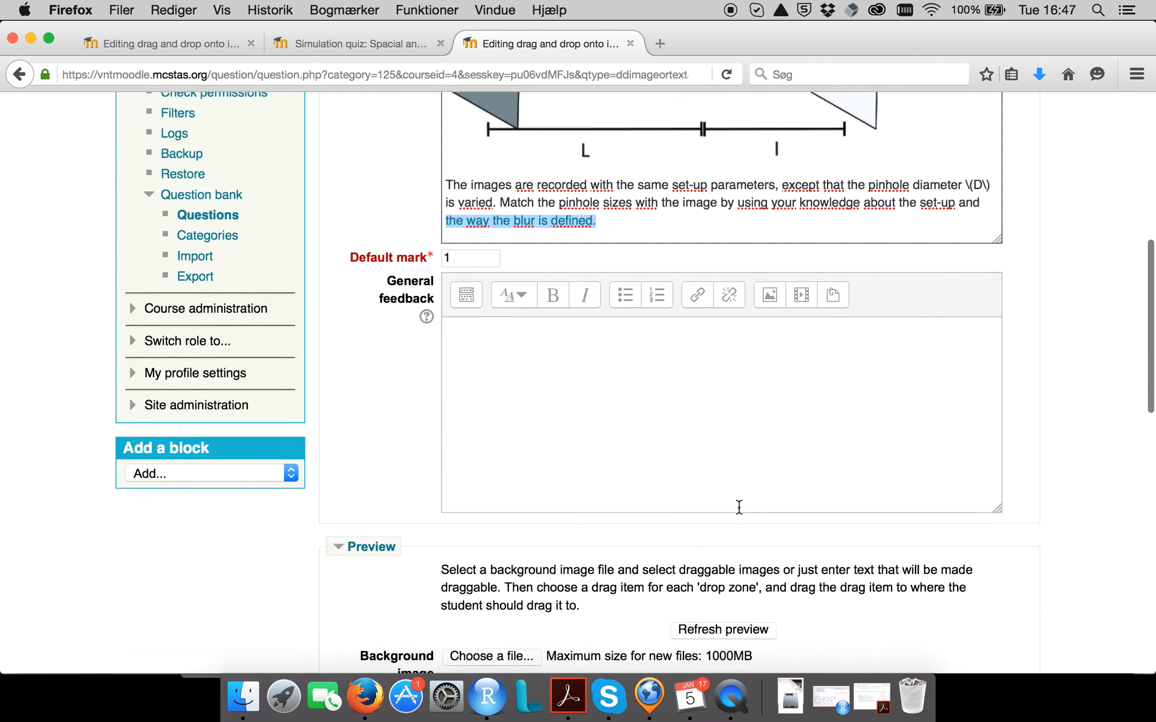
scroll(739, 509, "down", 5)
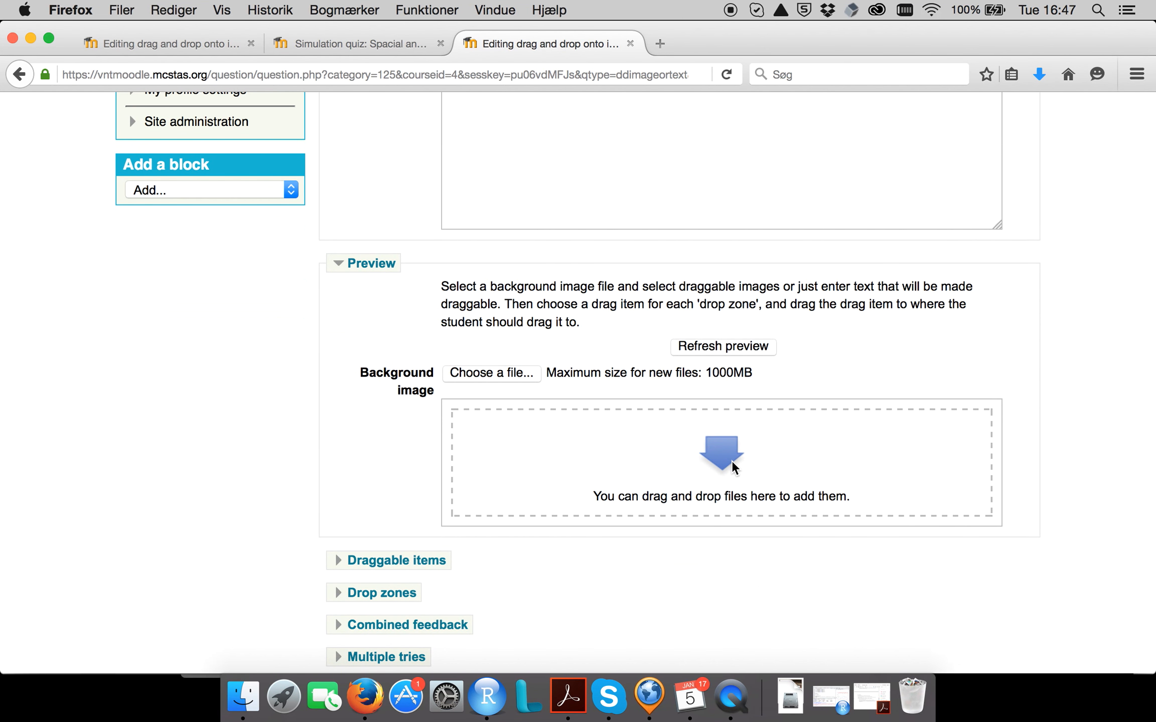
left_click(511, 373)
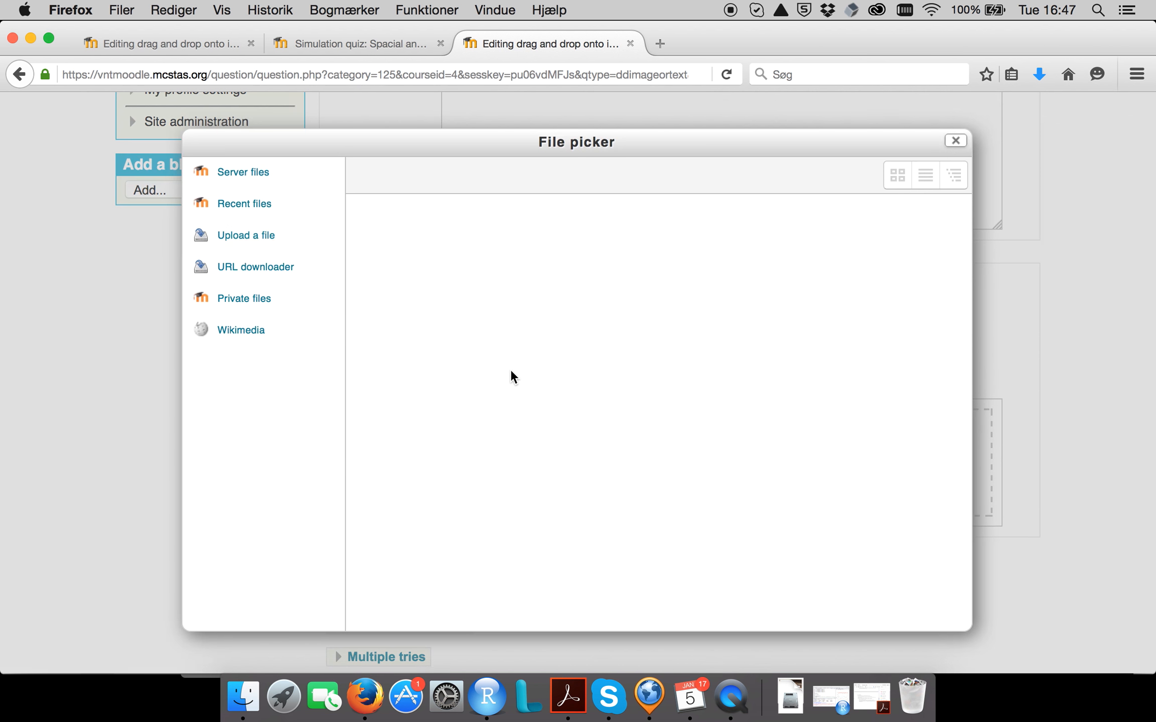
left_click(671, 444)
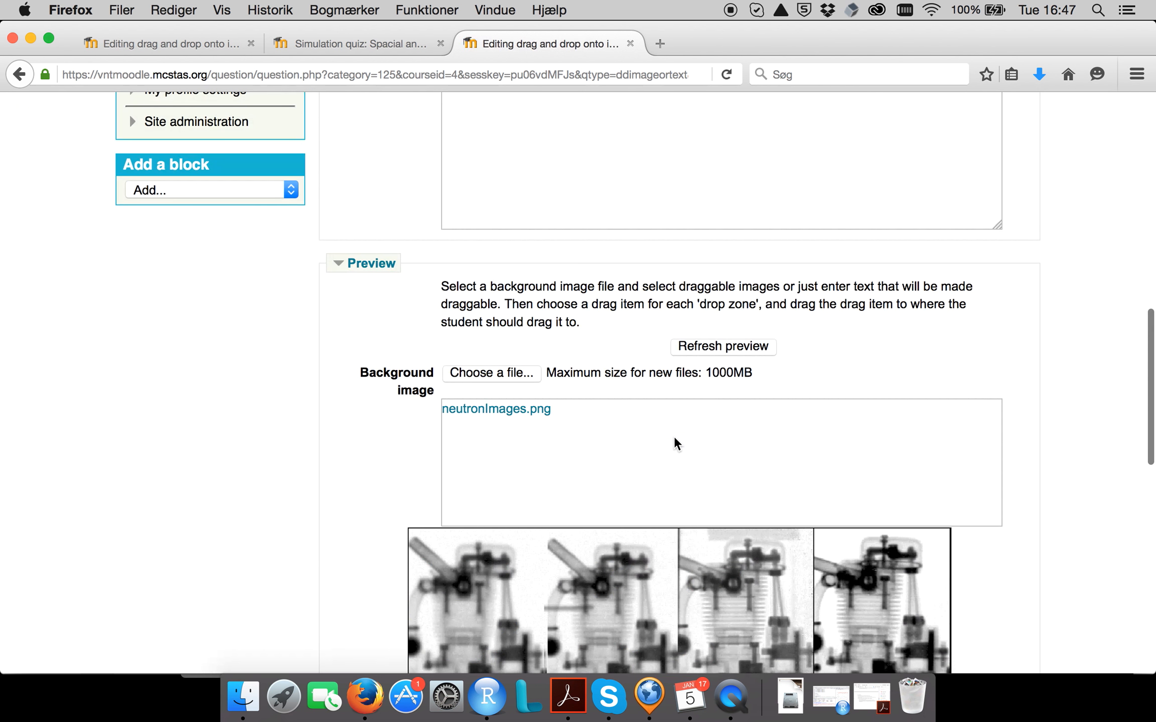
scroll(797, 418, "down", 5)
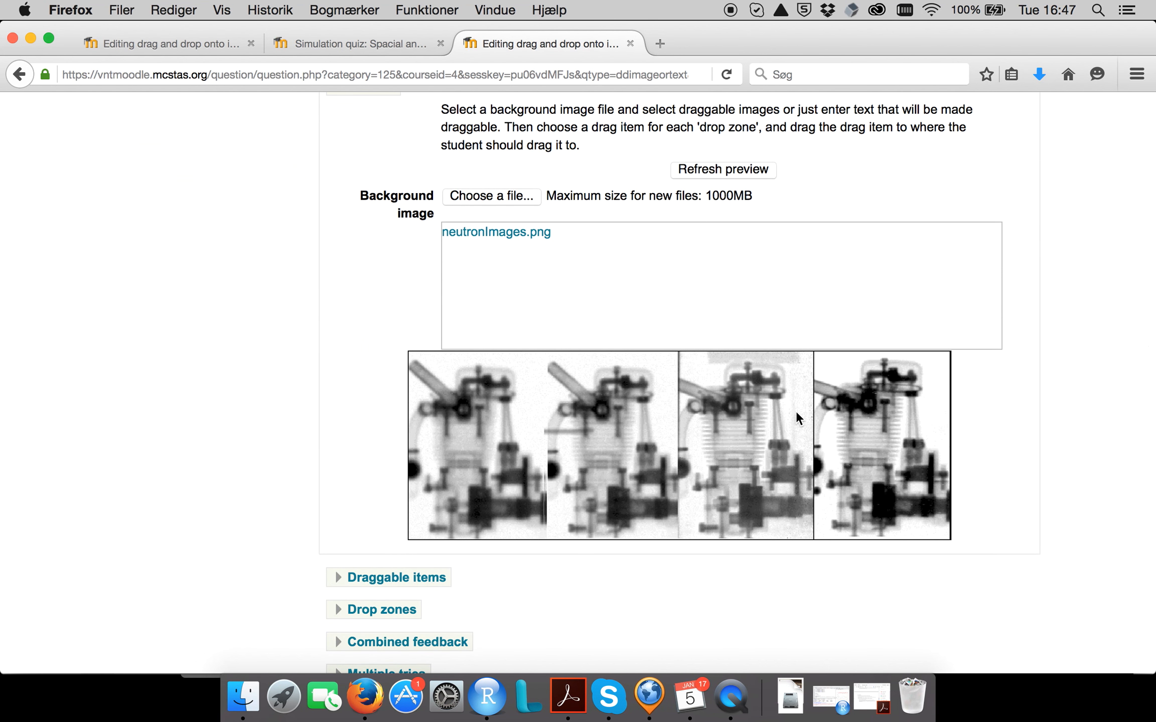
scroll(795, 411, "down", 3)
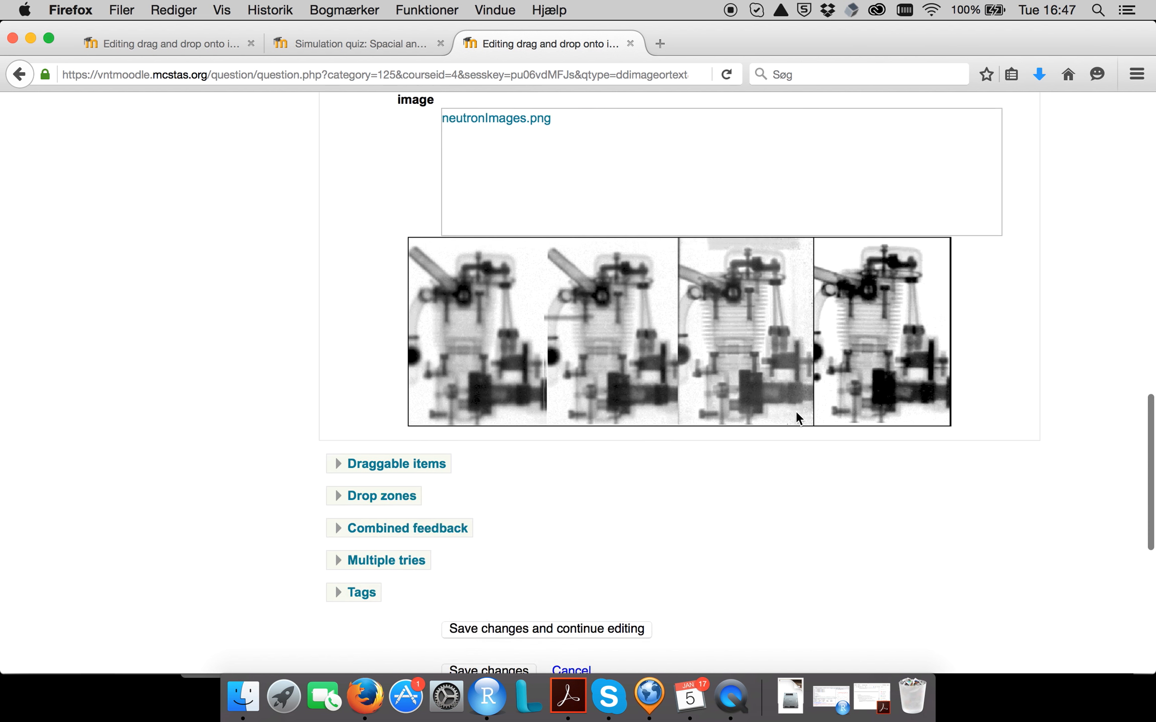
Expand the draggable items settings and set the type of draggable items 1 and 2 to Draggable text.
left_click(438, 462)
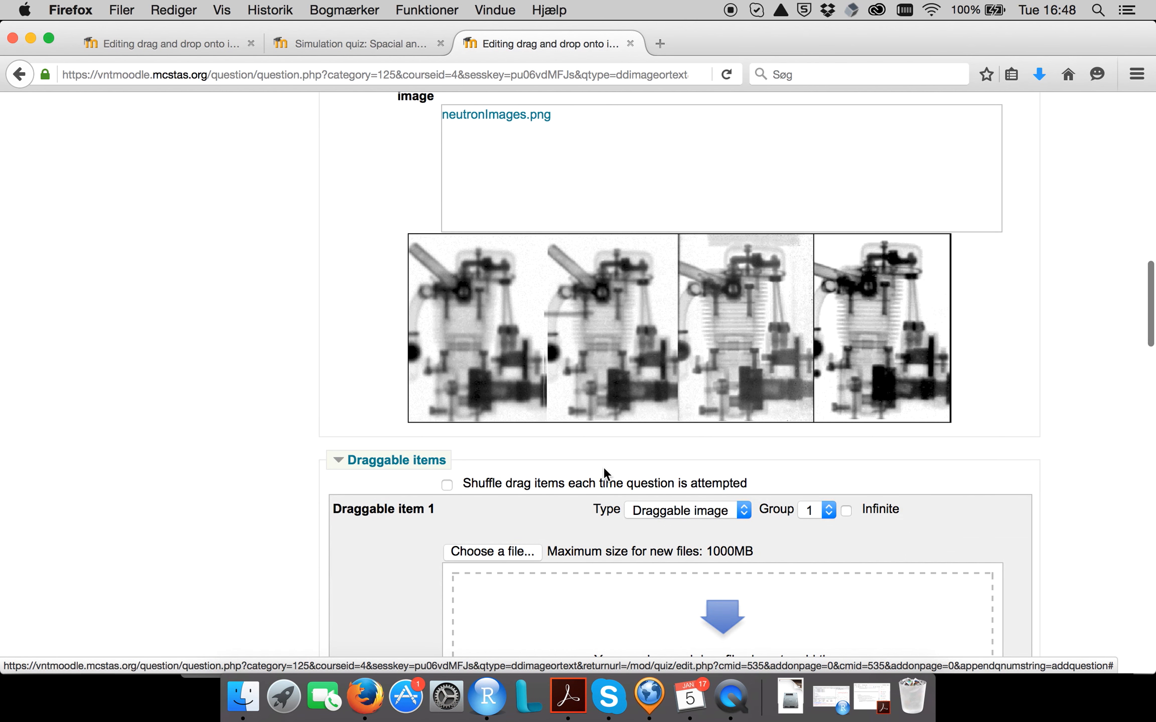
scroll(603, 467, "down", 4)
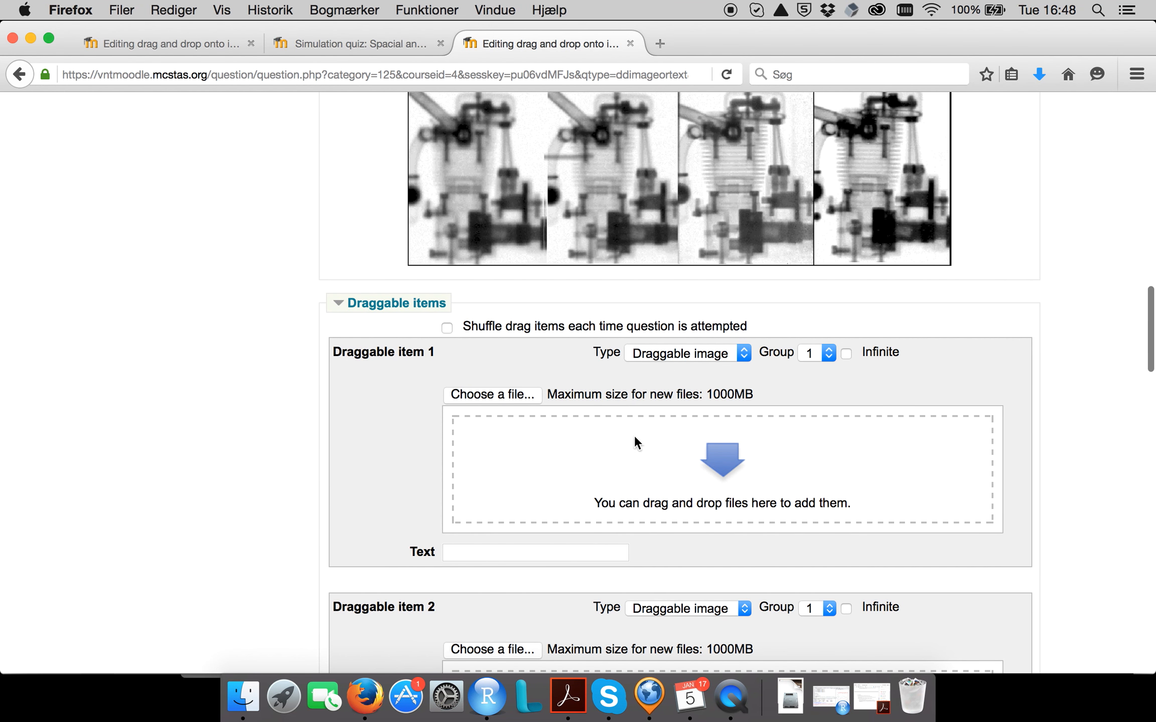
scroll(754, 219, "up", 3)
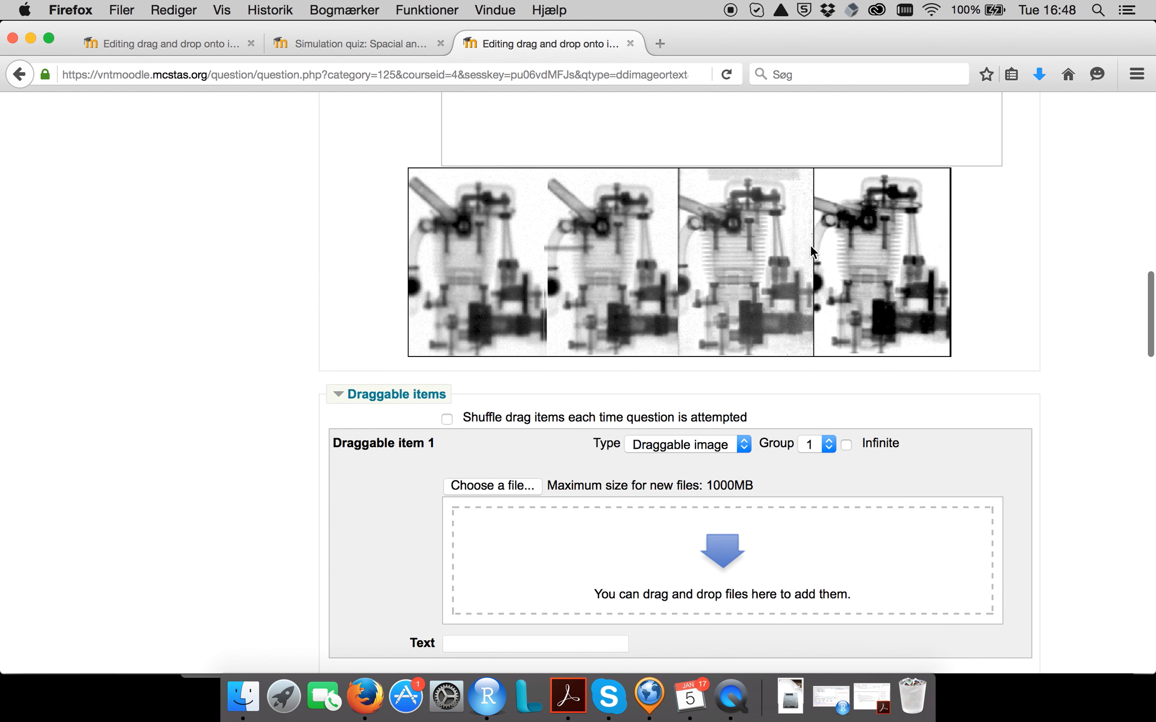
left_click(744, 444)
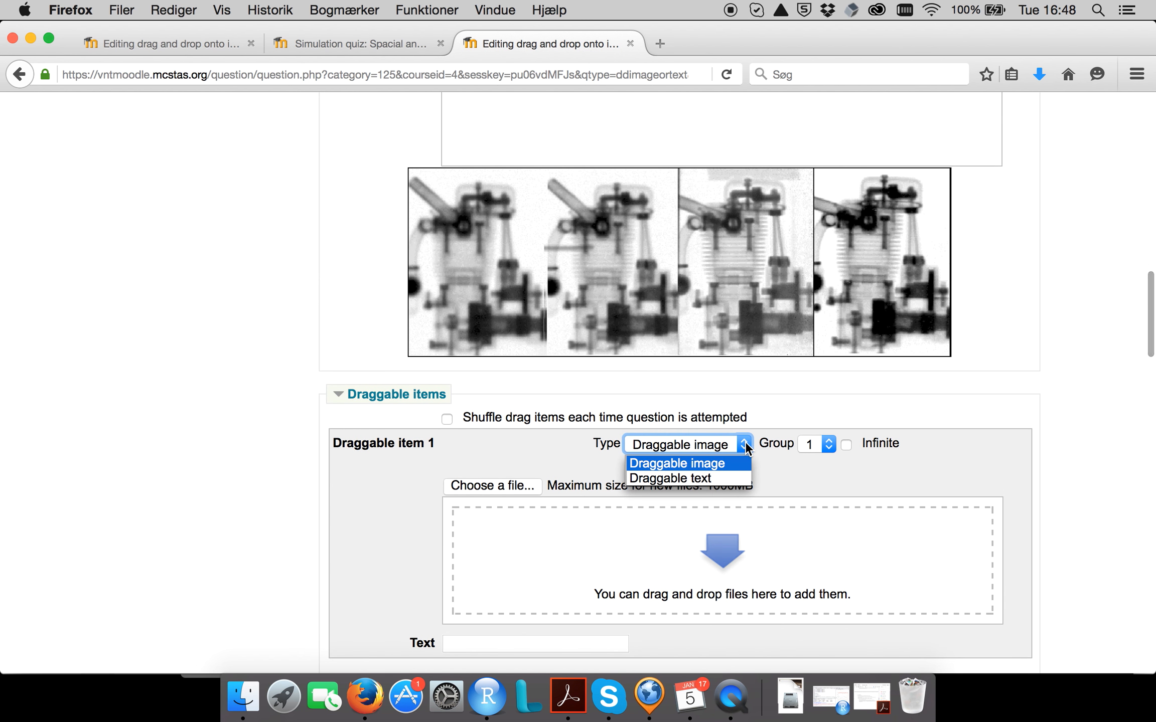
left_click(713, 479)
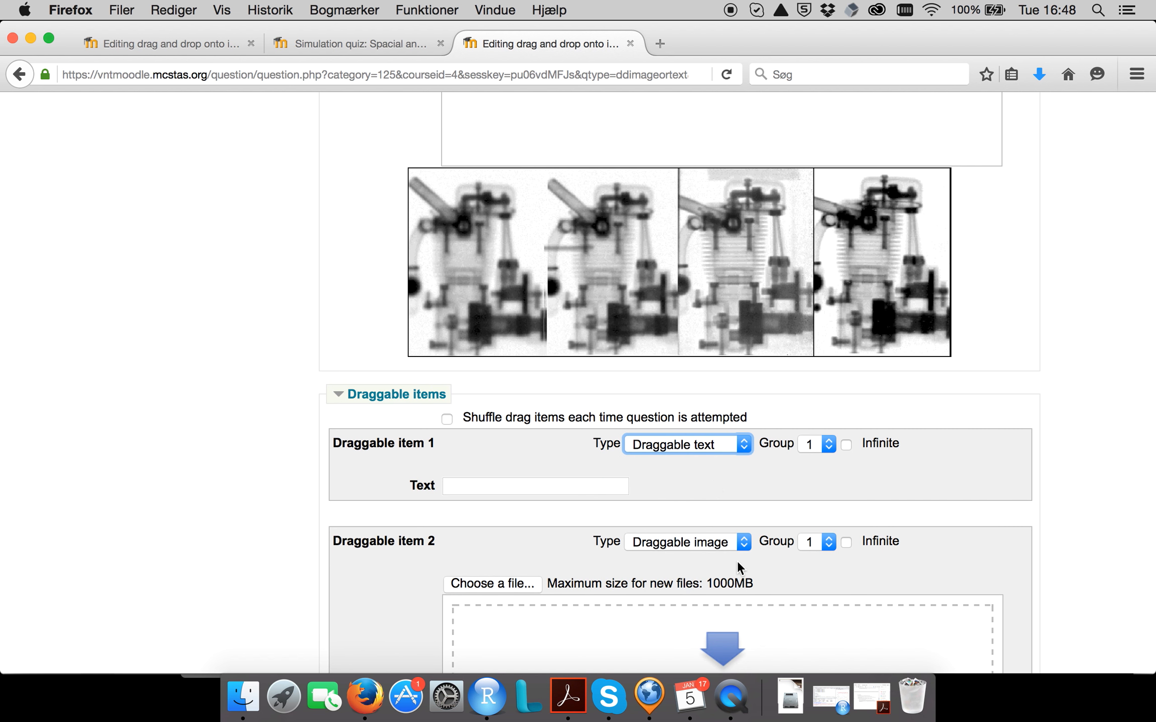
left_click(735, 542)
left_click(718, 575)
scroll(734, 524, "down", 5)
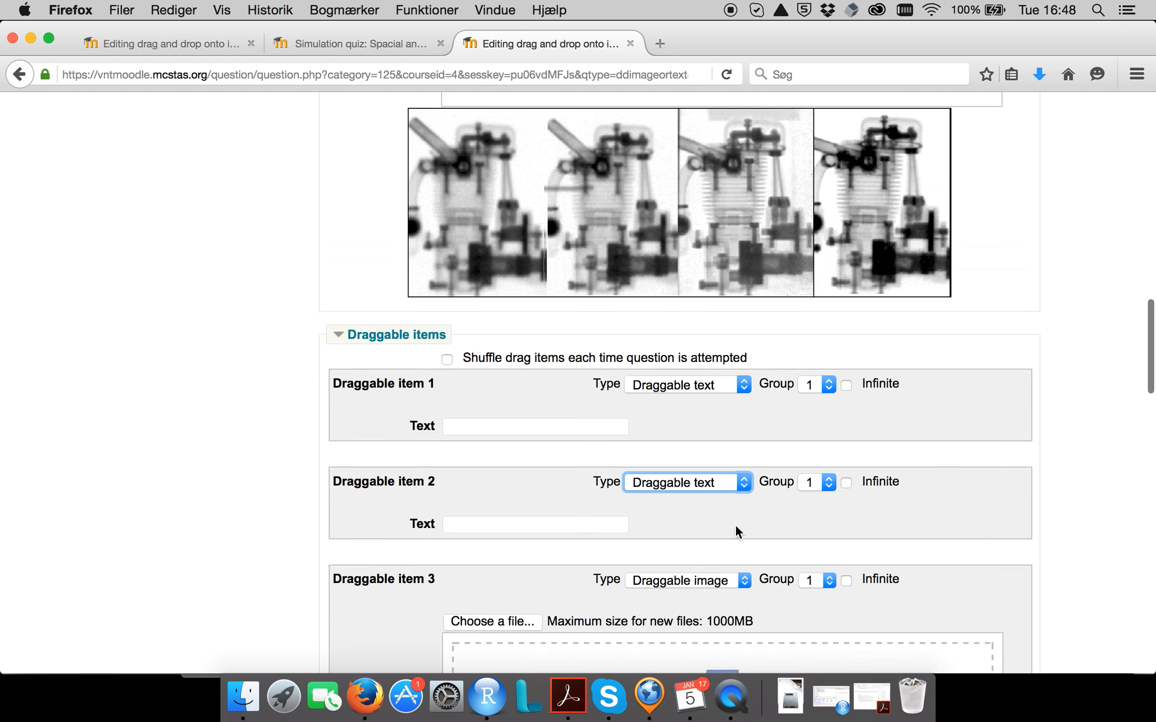
Set the type of draggable items 3 and 4 to Draggable text.
left_click(736, 452)
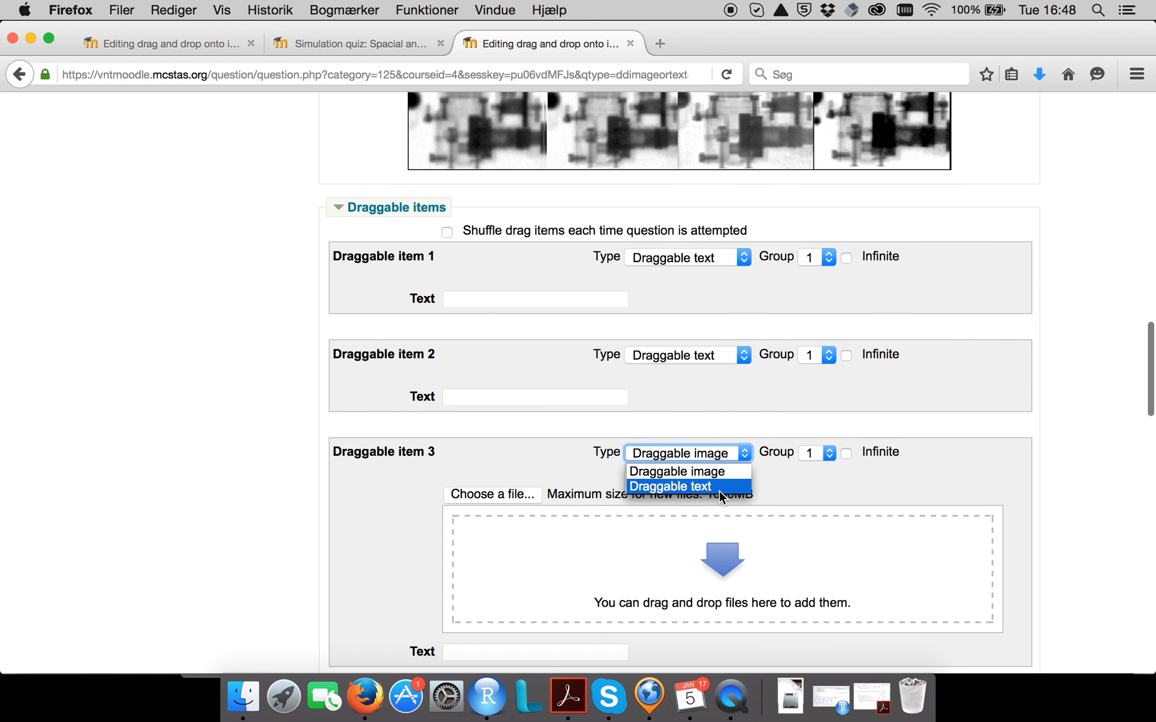
left_click(719, 490)
scroll(719, 491, "down", 3)
left_click(738, 455)
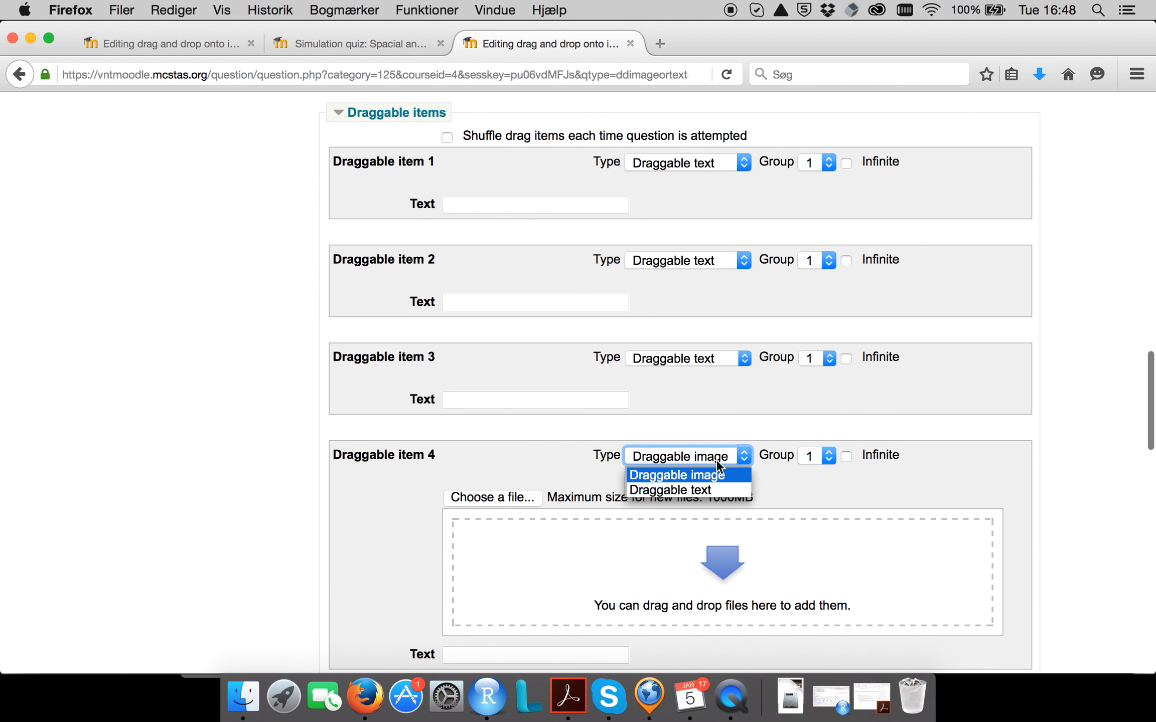
left_click(709, 485)
scroll(708, 484, "down", 5)
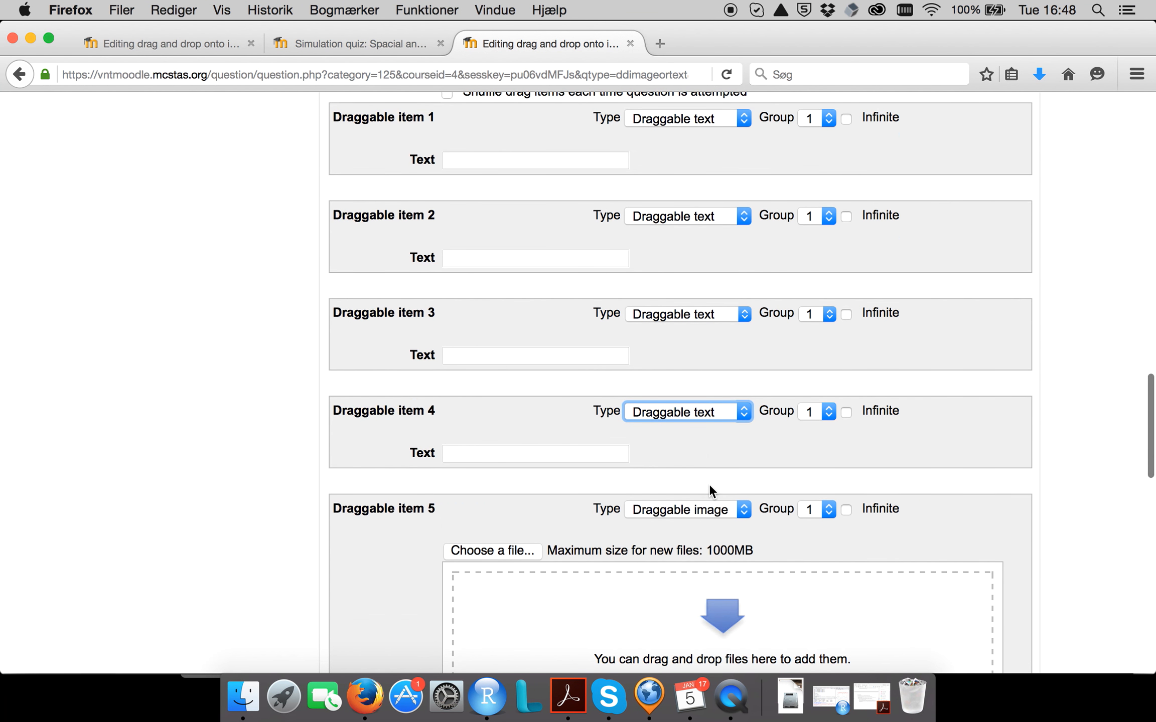
Enter "D = 4cm", "D = 2.5cm", "D = 1cm" and "D = 0.5cm" as the texts of draggable items 1 to 4.
scroll(744, 476, "up", 10)
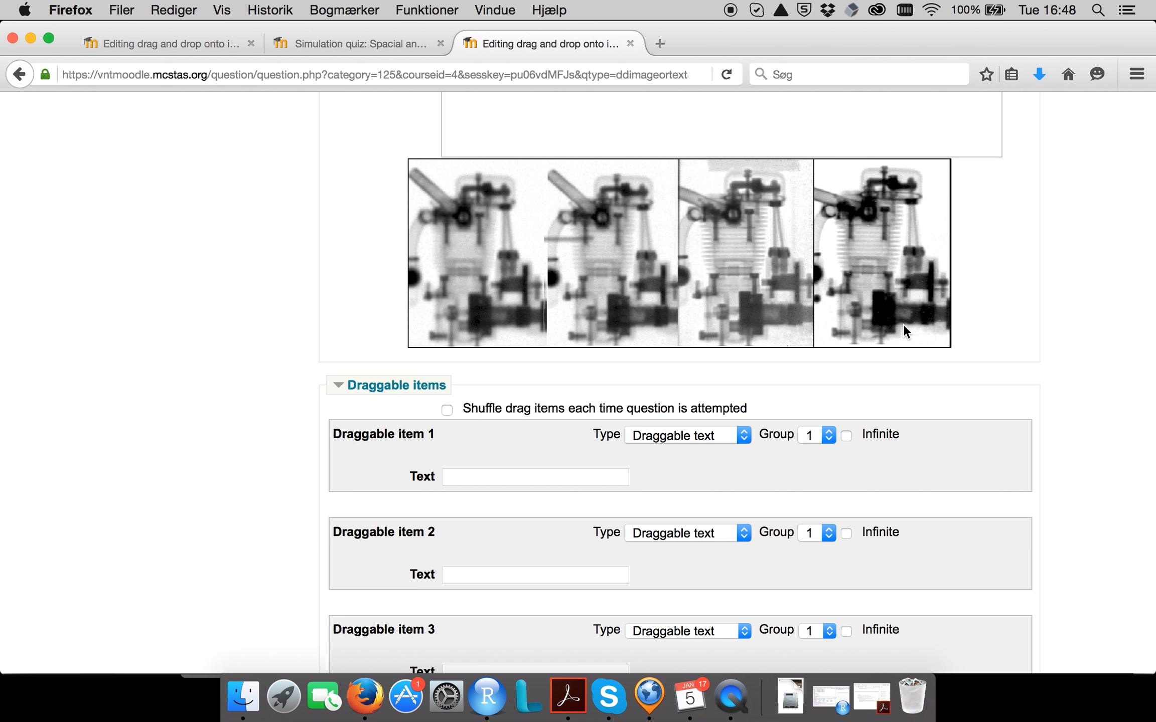
scroll(903, 325, "up", 9)
scroll(905, 331, "down", 3)
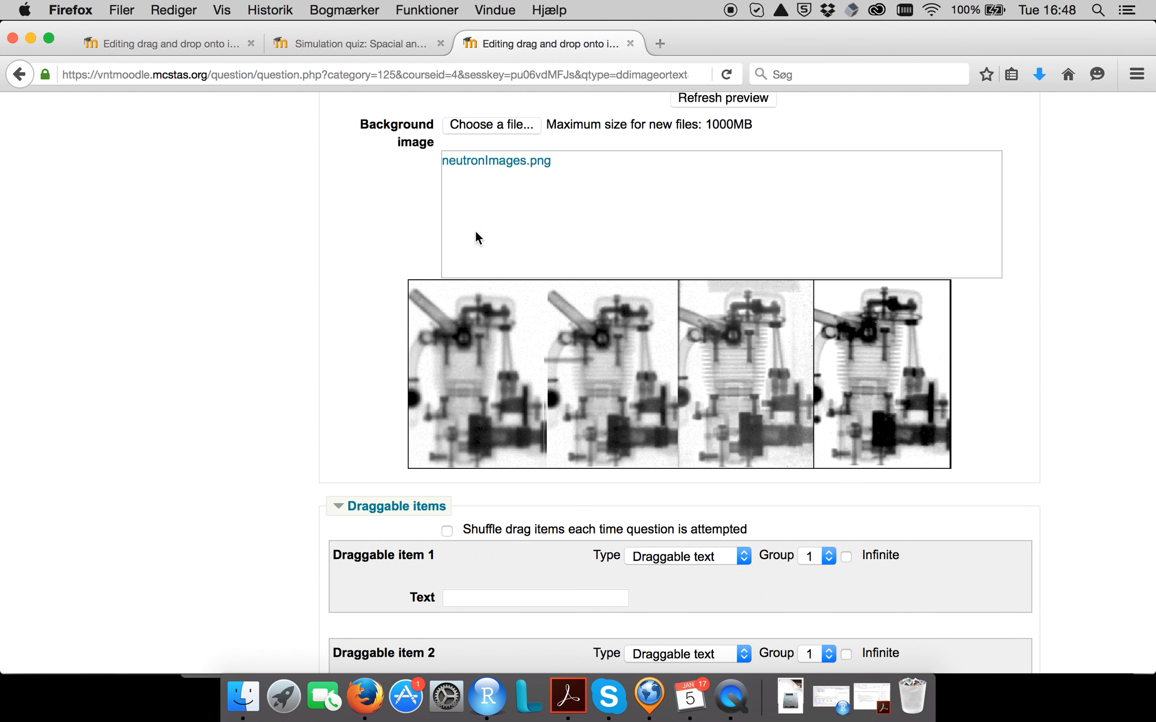
scroll(500, 287, "up", 15)
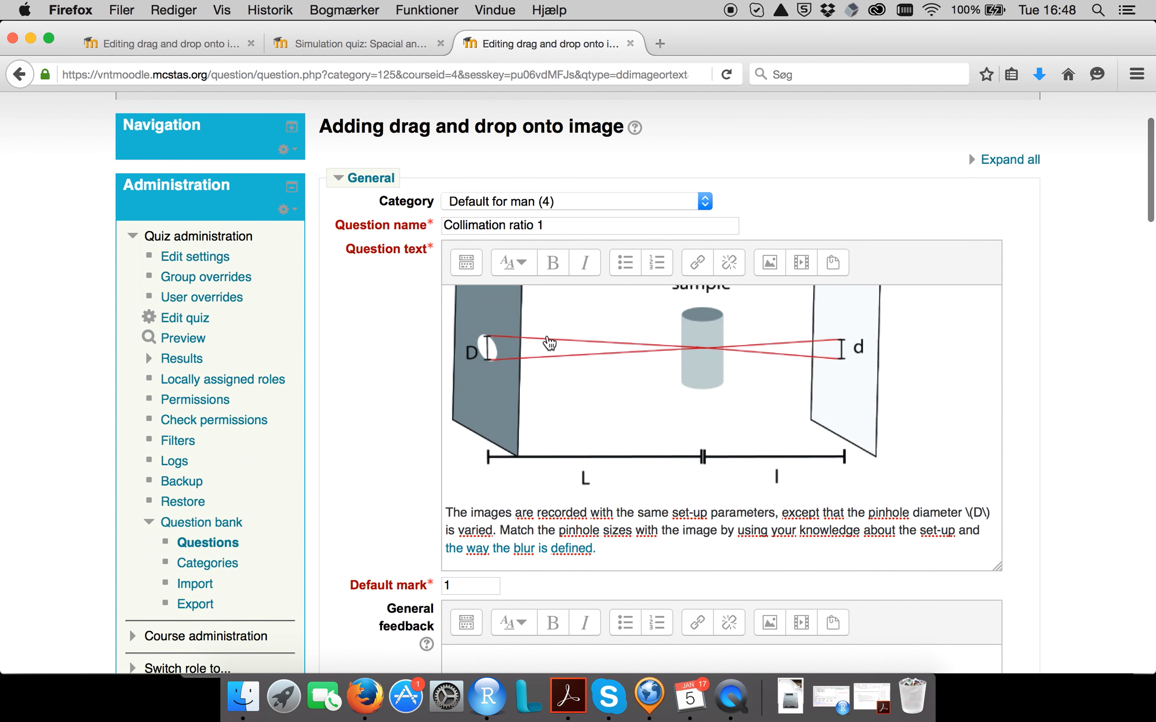
scroll(596, 385, "down", 4)
scroll(599, 385, "down", 20)
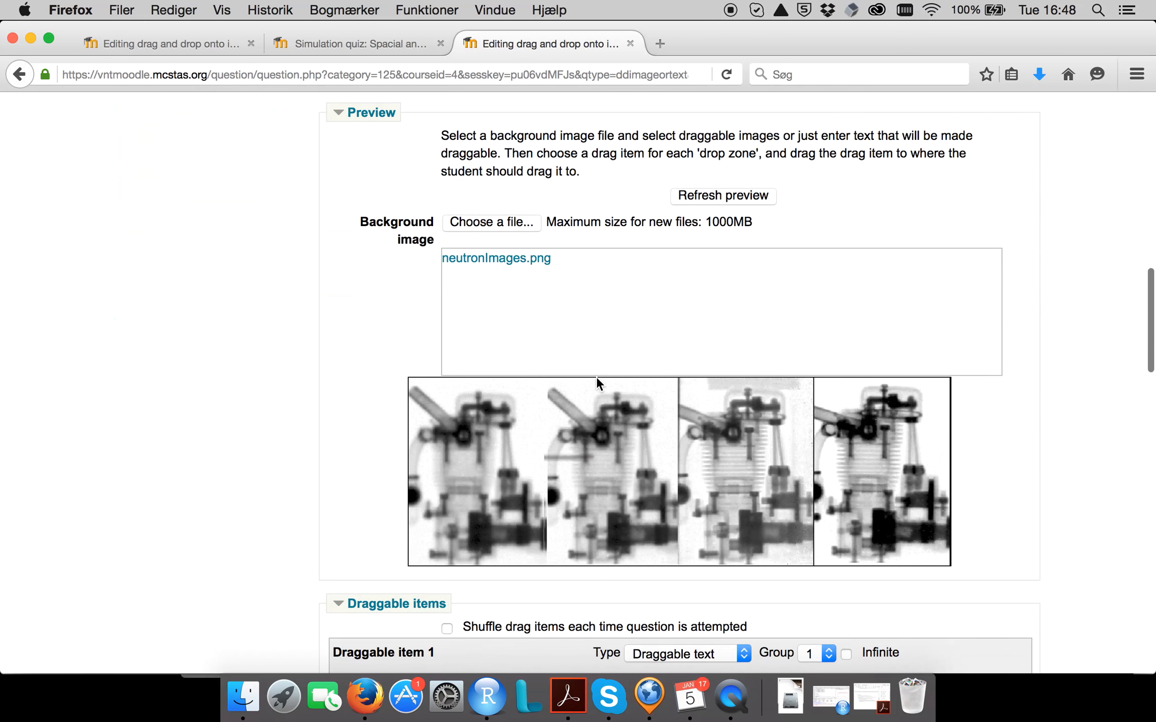
scroll(596, 378, "down", 4)
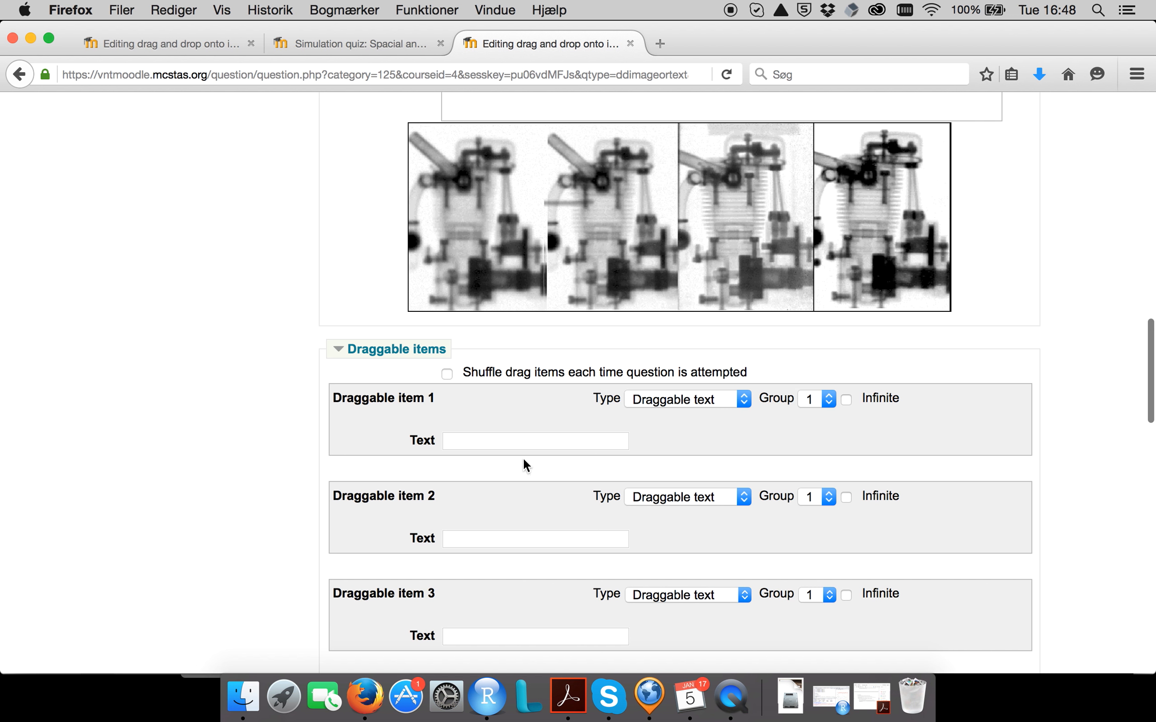
left_click(541, 443)
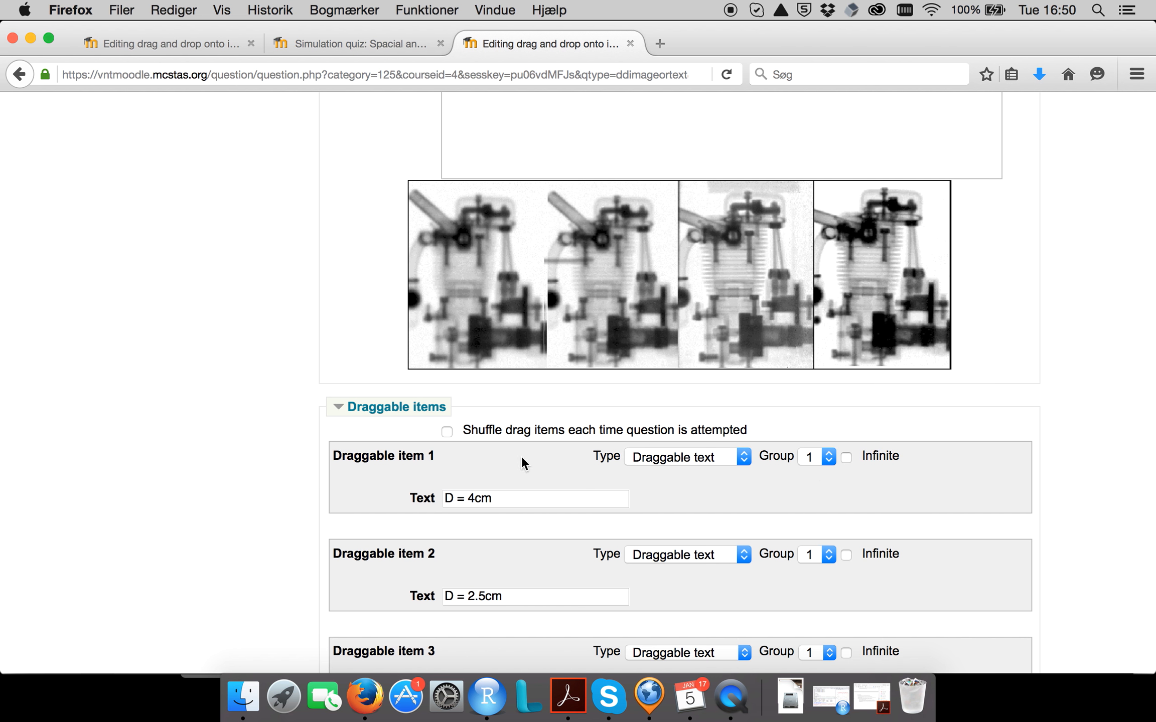
Check the draggable items settings of the original question and enable shuffling of drag items on each attempt in the new question.
left_click(154, 42)
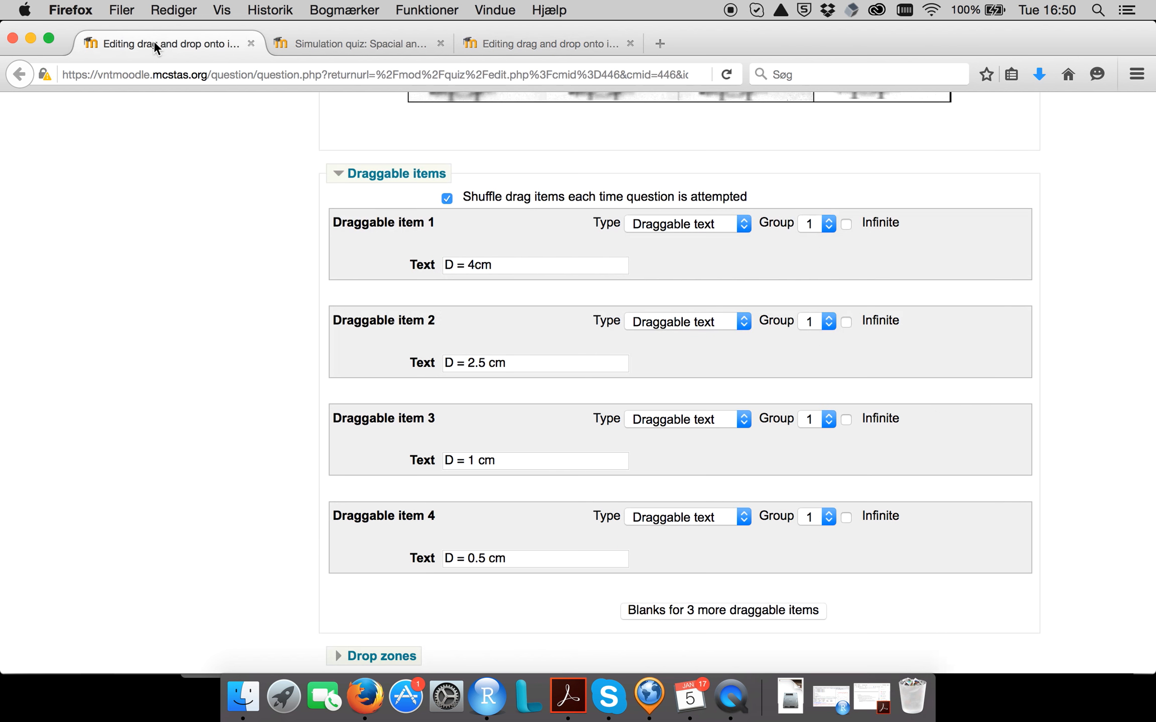
scroll(472, 381, "up", 2)
left_click(512, 40)
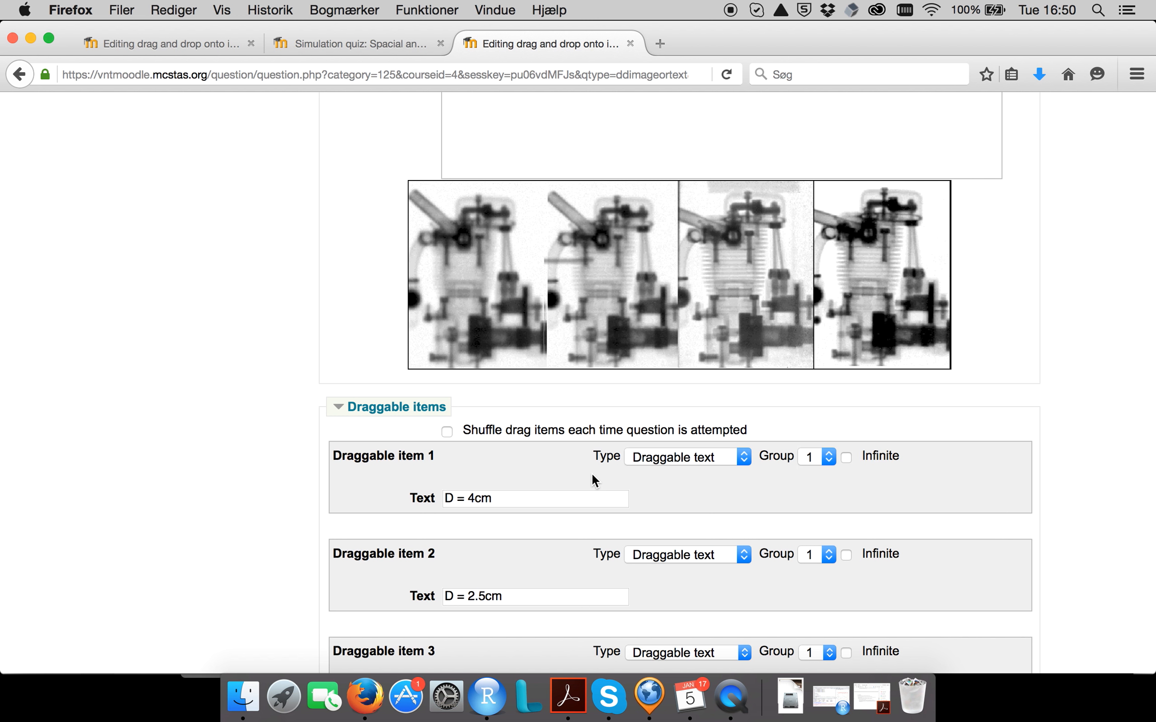
left_click(446, 432)
Expand the drop zones settings and examine how the labels are placed on the original question's background image.
scroll(900, 480, "down", 9)
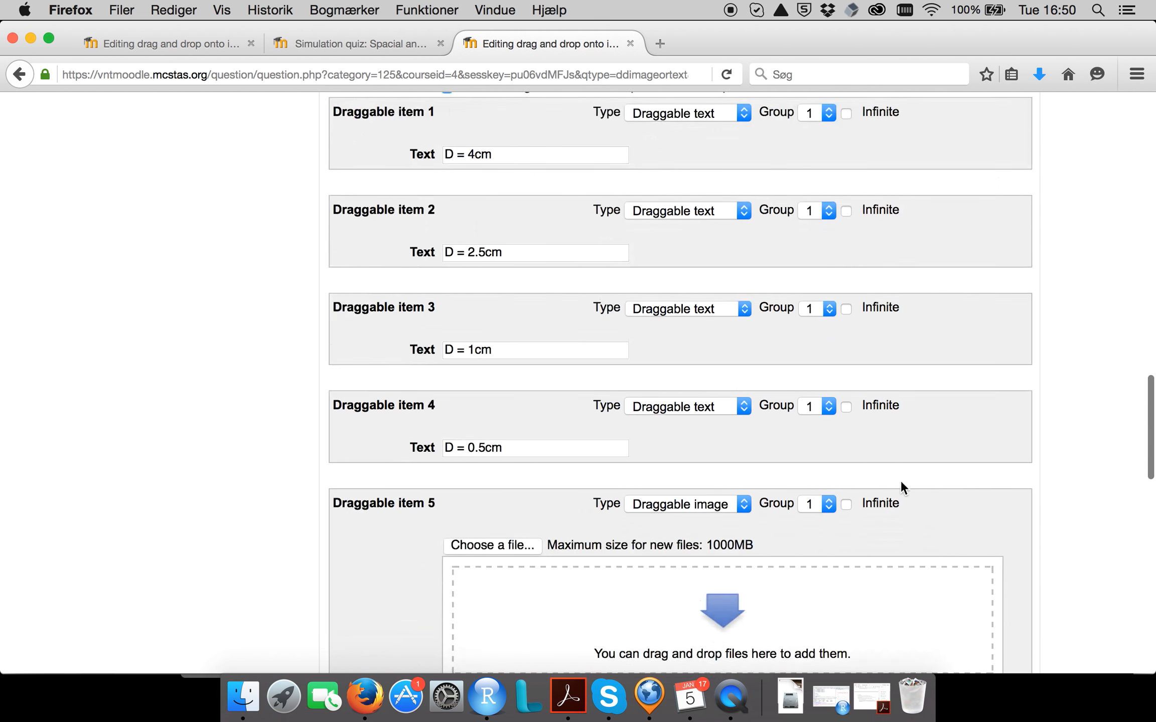
scroll(901, 482, "down", 10)
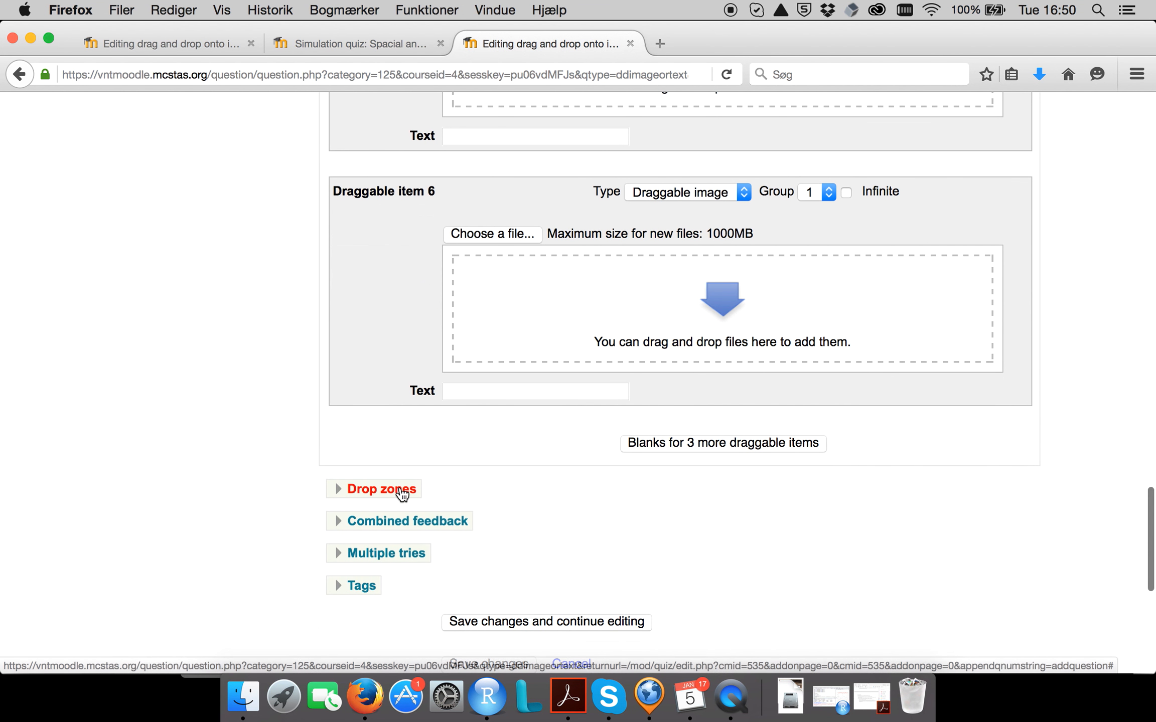
left_click(434, 490)
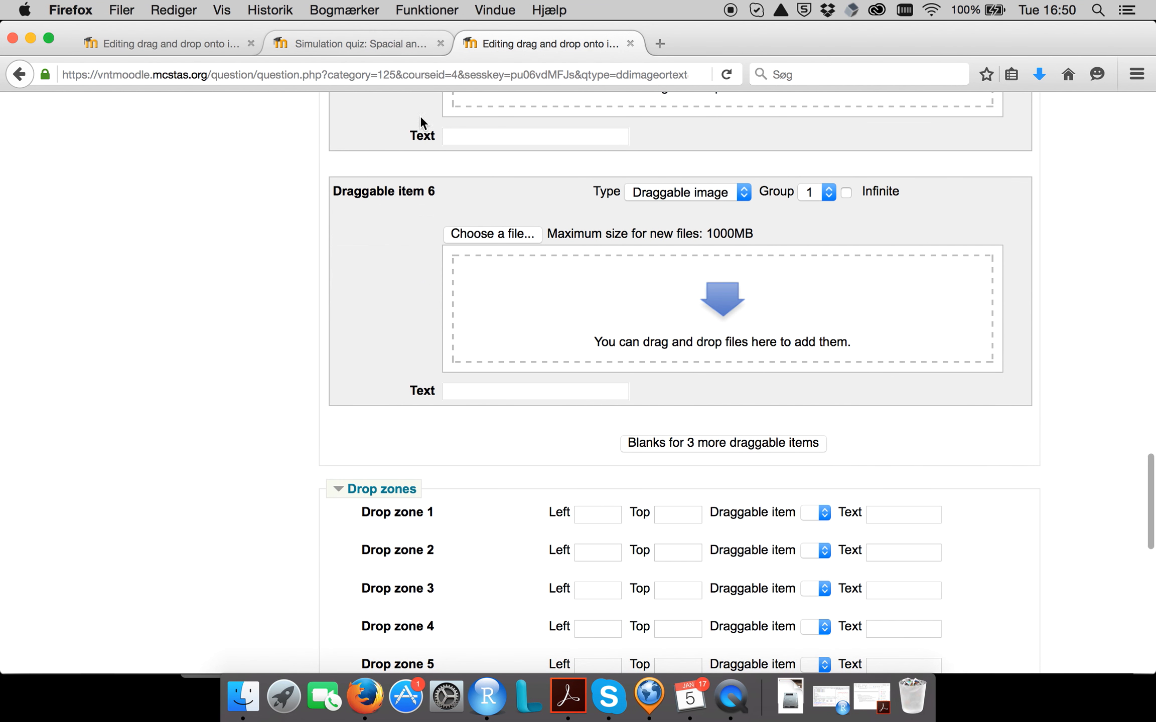
scroll(502, 348, "up", 13)
scroll(502, 349, "up", 2)
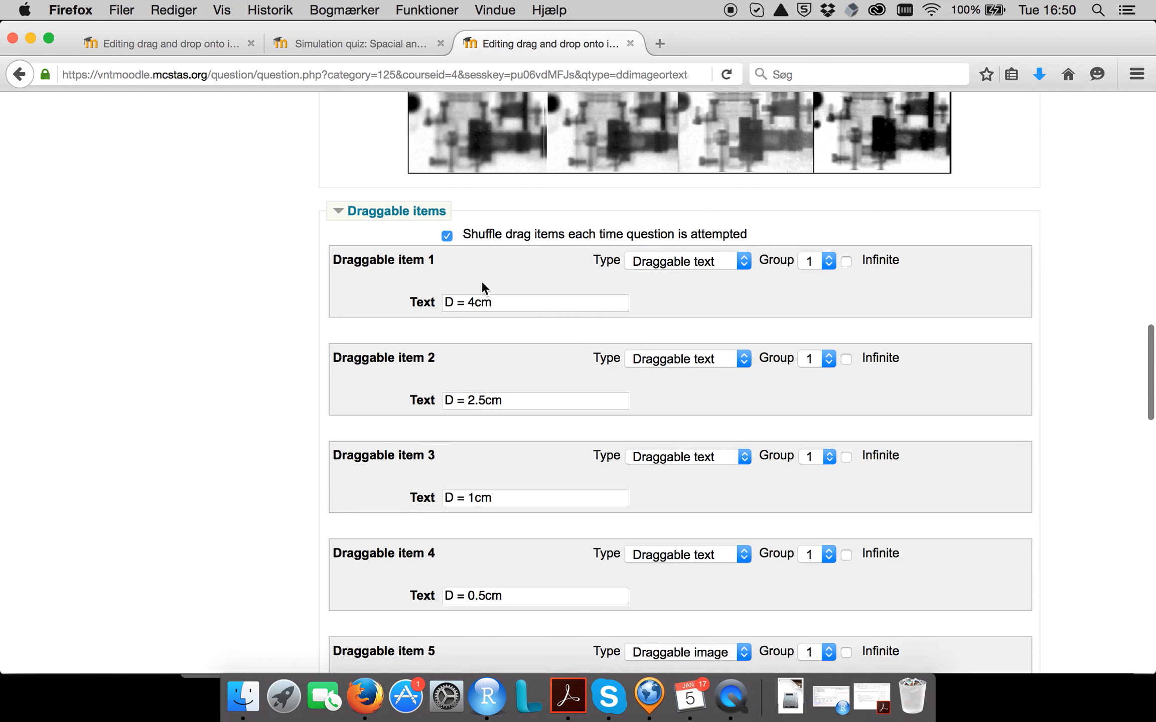
scroll(490, 311, "up", 4)
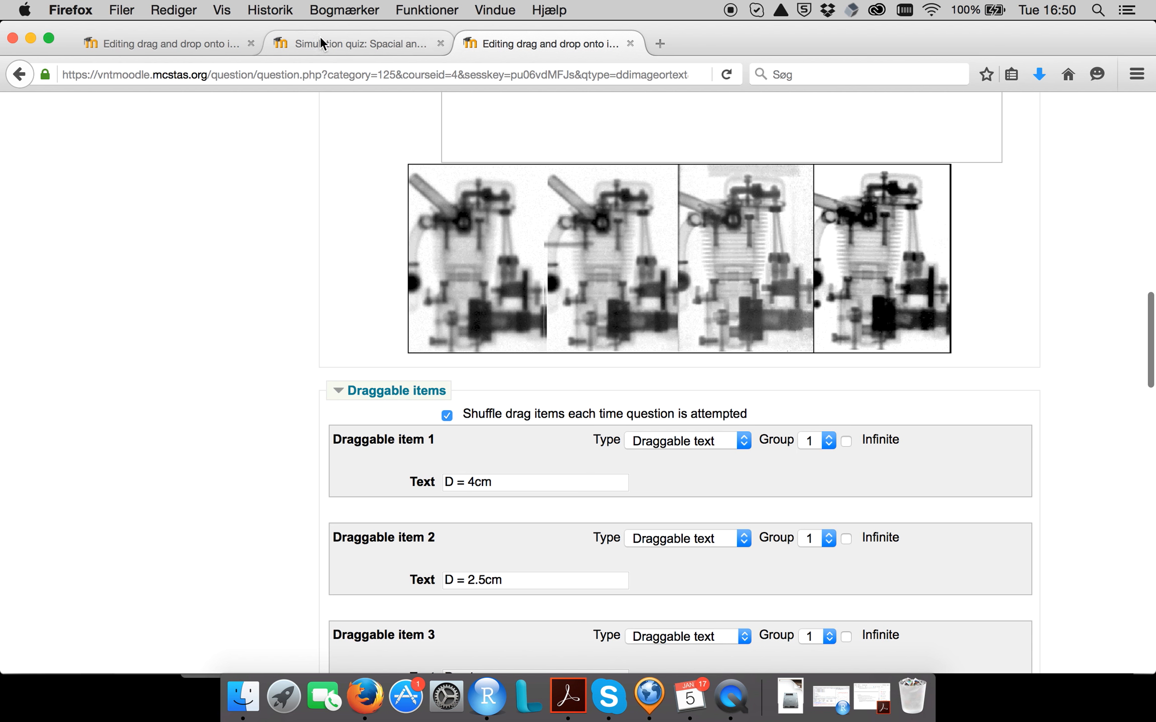
left_click(179, 44)
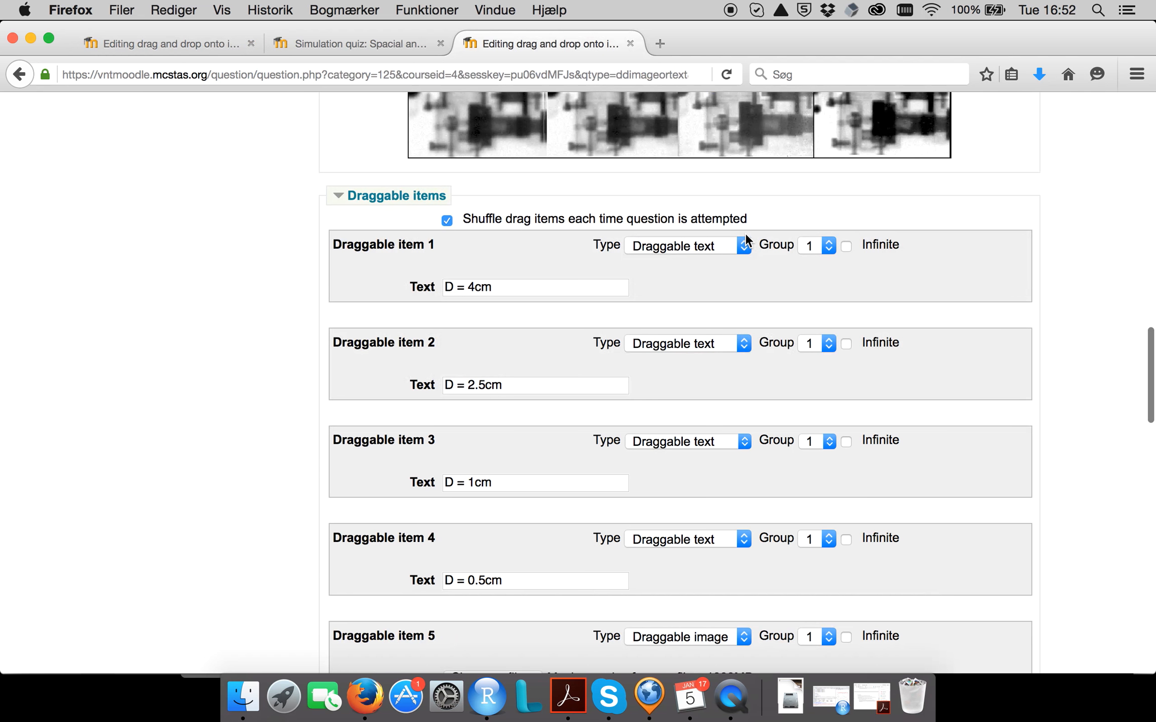
Keep draggable item 1 as Draggable text and set the type of draggable items 5 and 6 to Draggable text.
left_click(744, 245)
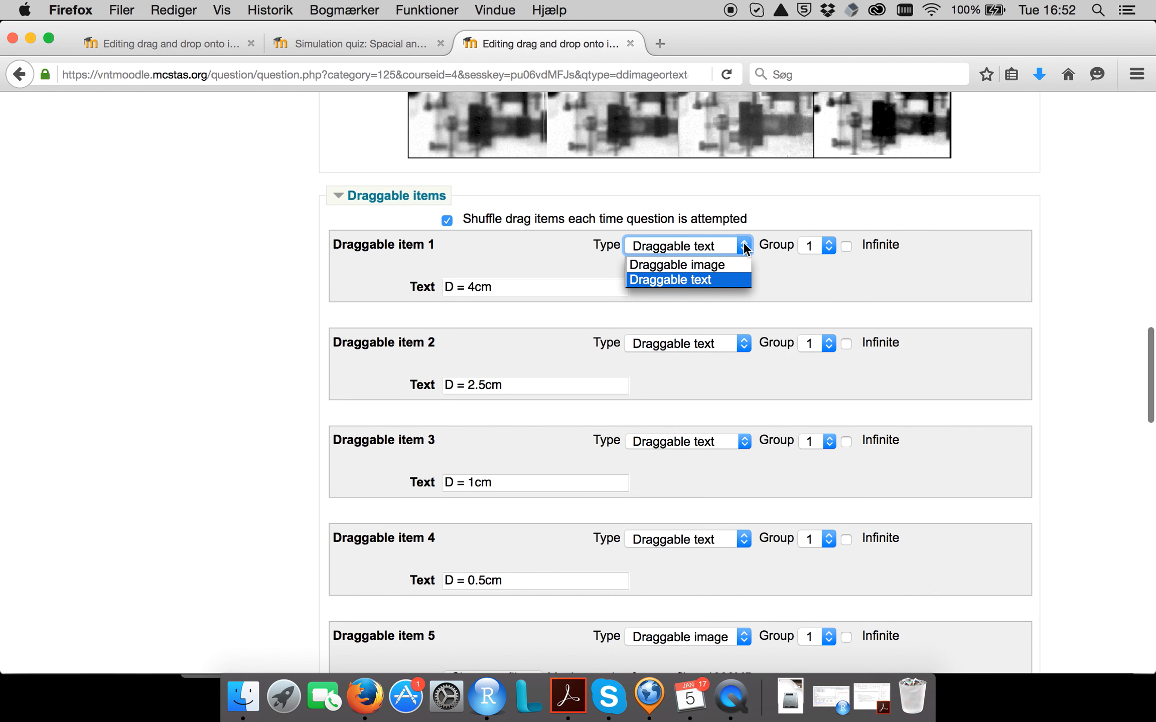
left_click(732, 279)
scroll(743, 311, "down", 10)
left_click(742, 244)
left_click(722, 275)
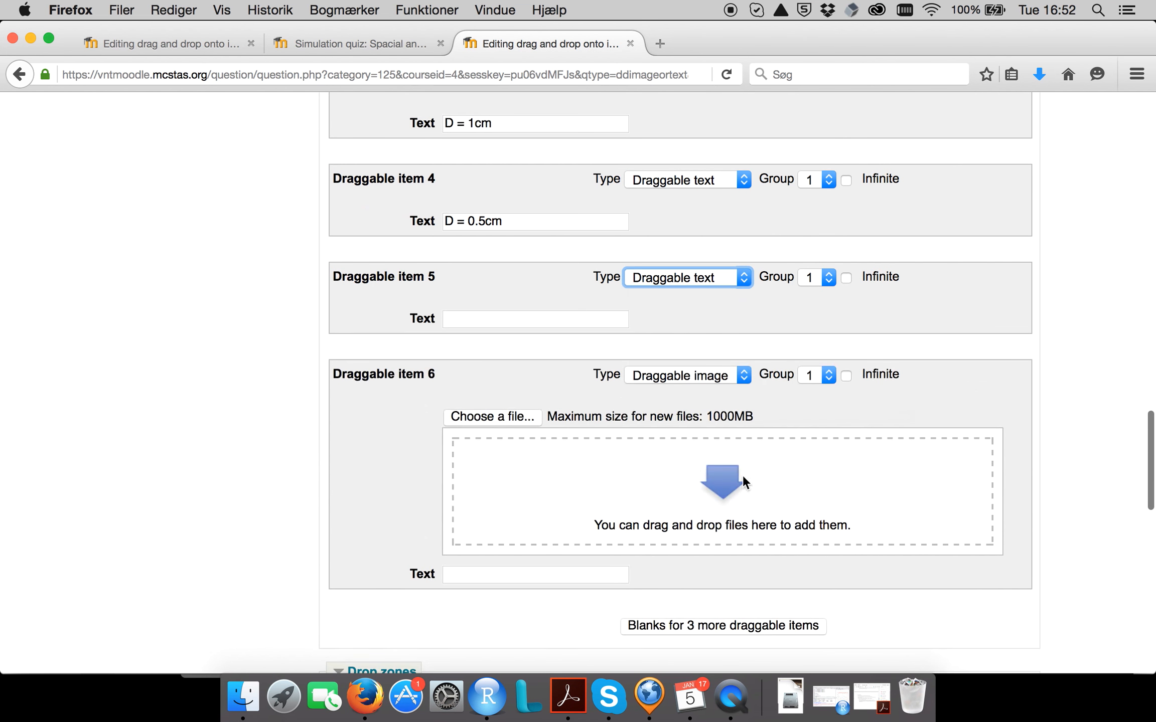
left_click(721, 375)
left_click(713, 406)
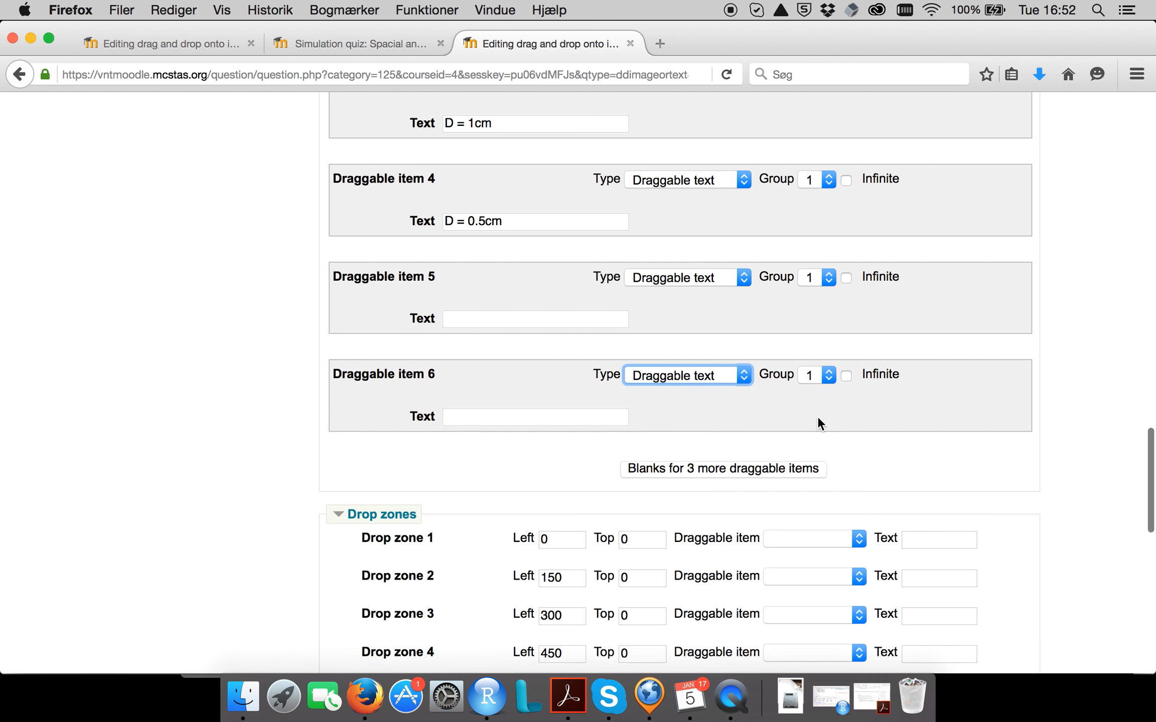
Examine which draggable items can be chosen for drop zone 1 and compare them with the draggable item texts.
scroll(884, 327, "down", 3)
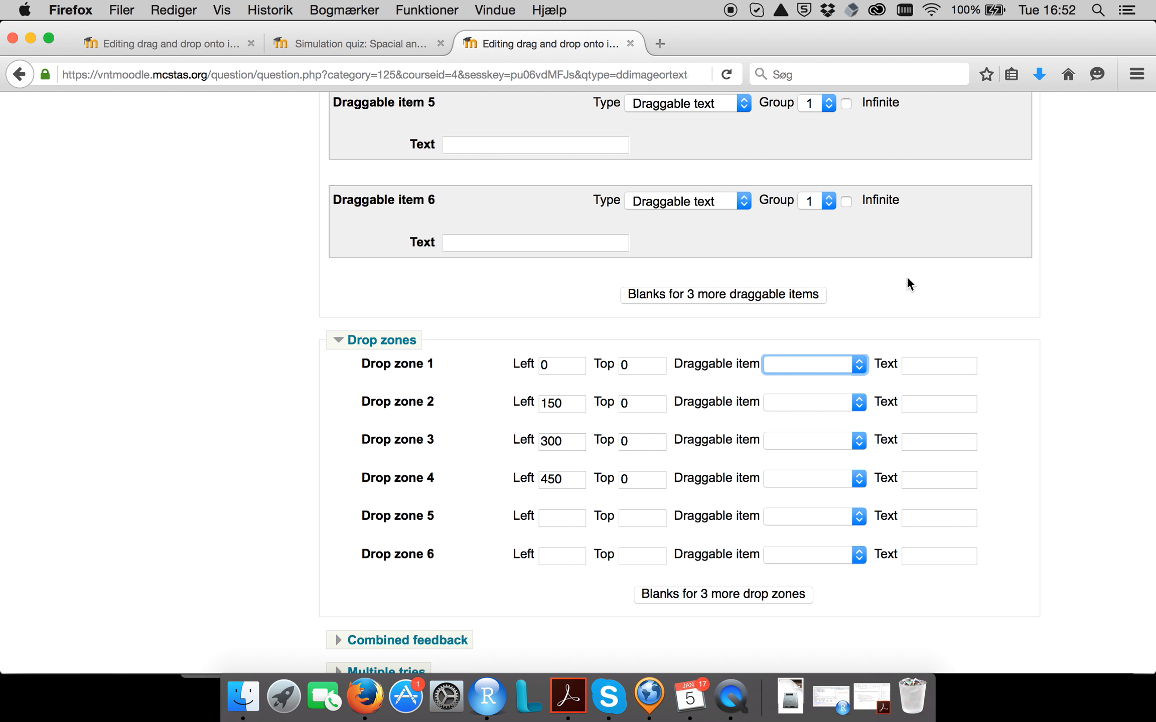
scroll(907, 277, "up", 2)
scroll(907, 276, "down", 3)
scroll(907, 277, "up", 2)
scroll(907, 279, "up", 8)
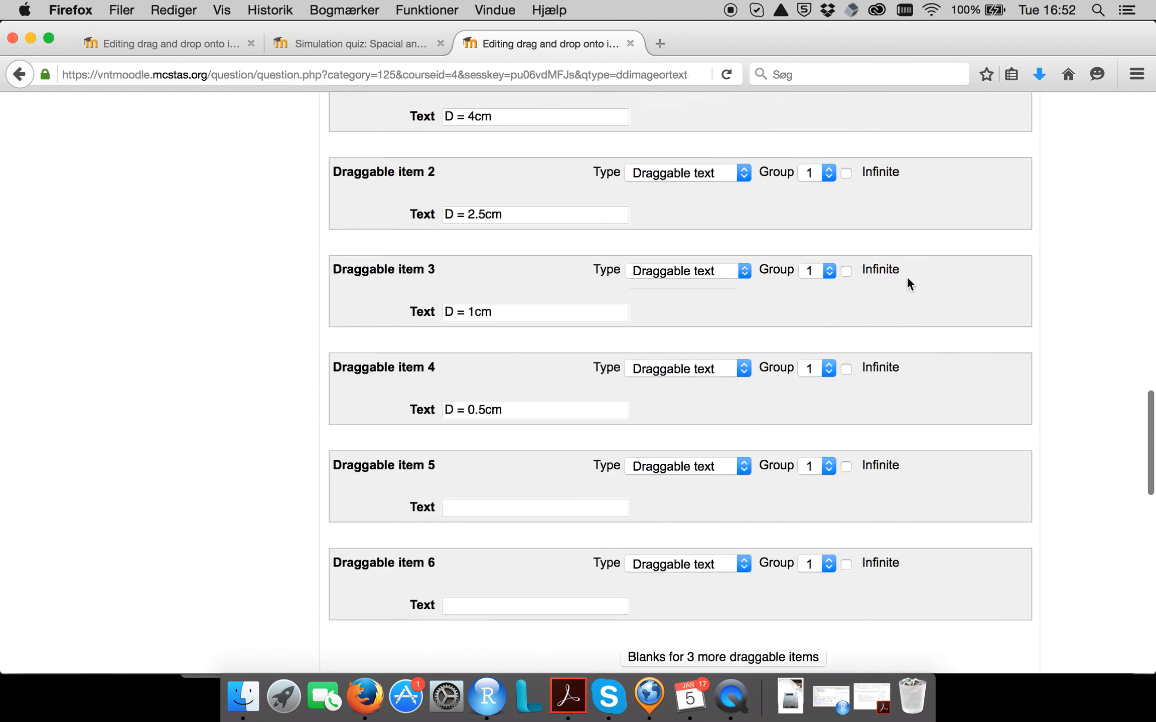
scroll(554, 411, "down", 6)
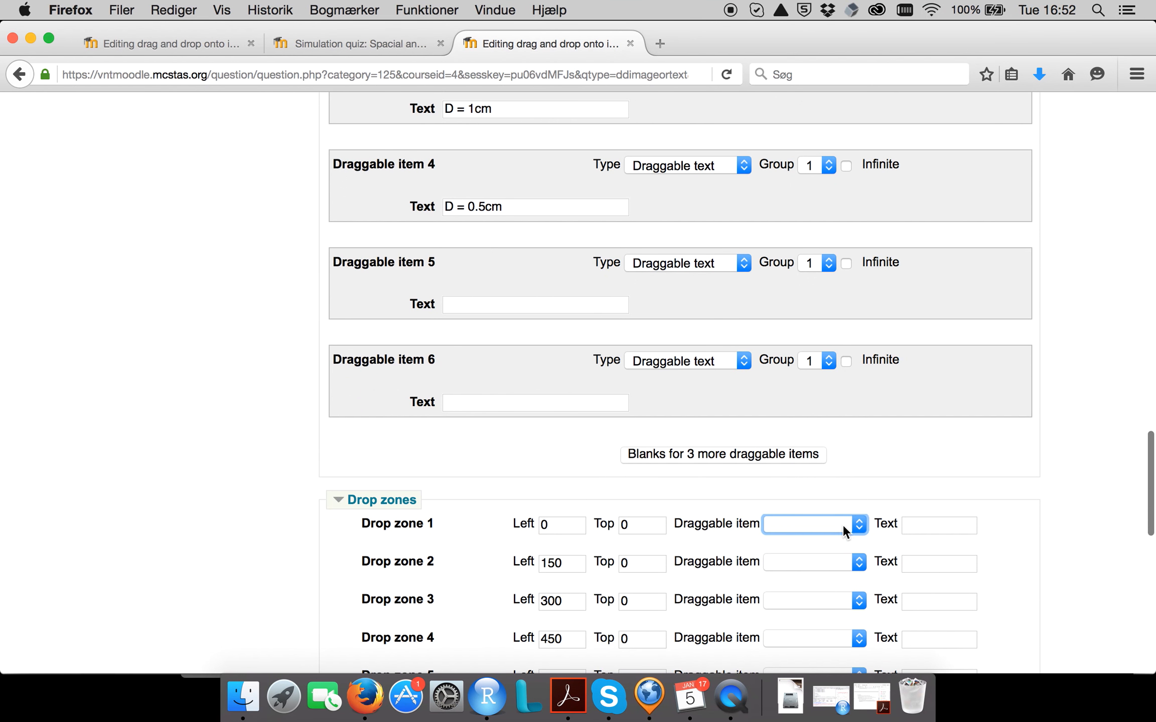
left_click(843, 525)
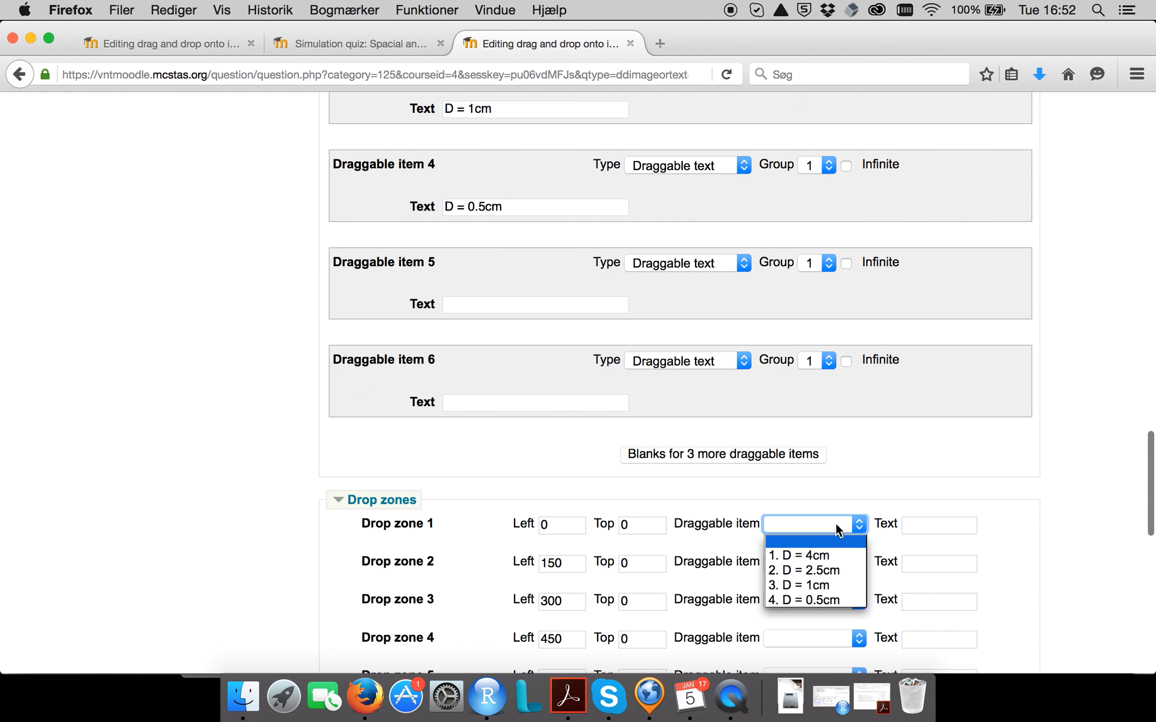
left_click(866, 491)
scroll(861, 498, "down", 2)
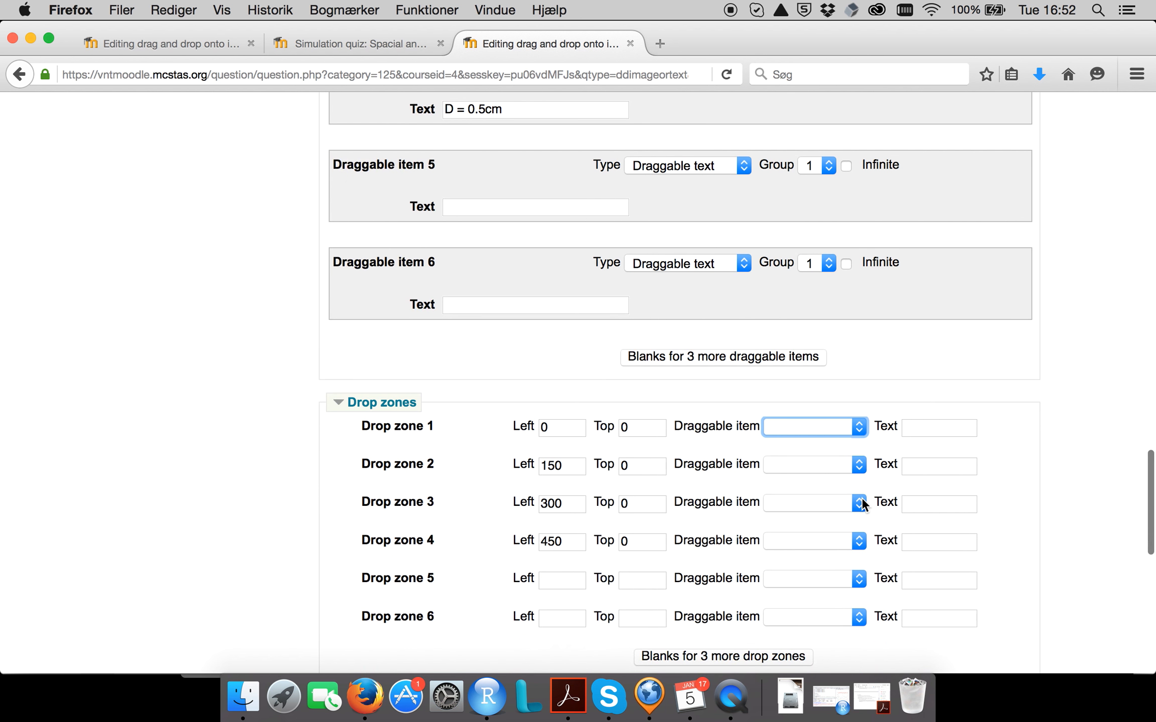
left_click(824, 428)
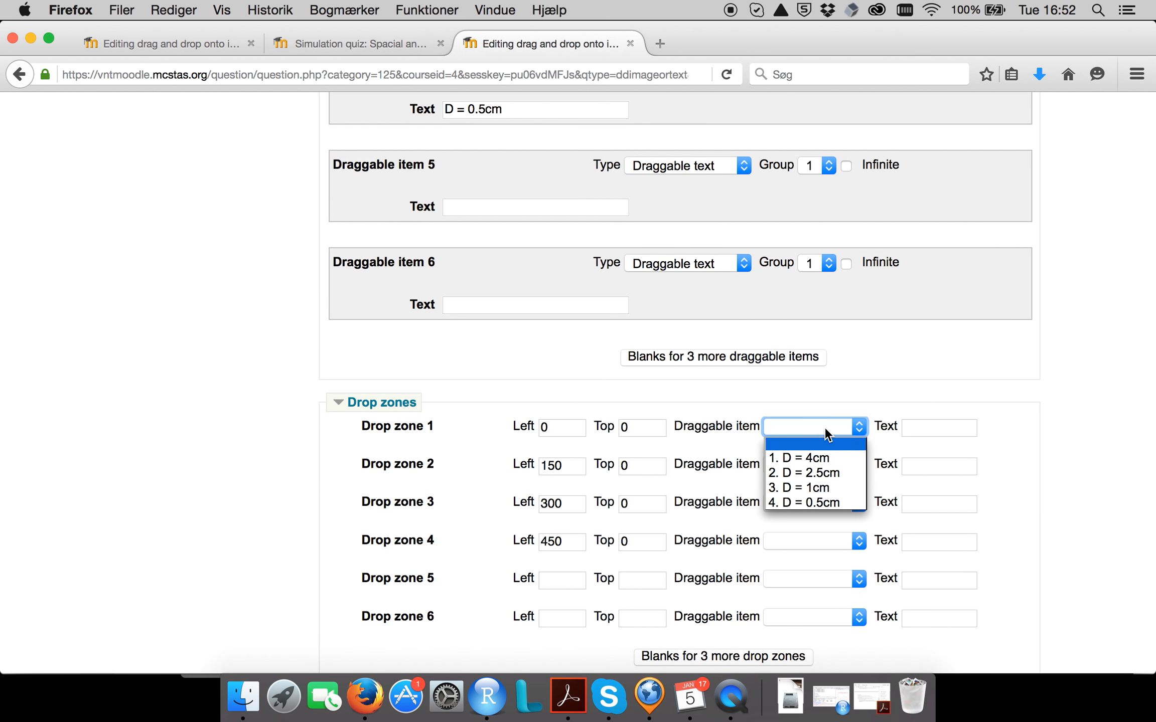
left_click(855, 388)
scroll(855, 390, "up", 10)
scroll(855, 389, "down", 10)
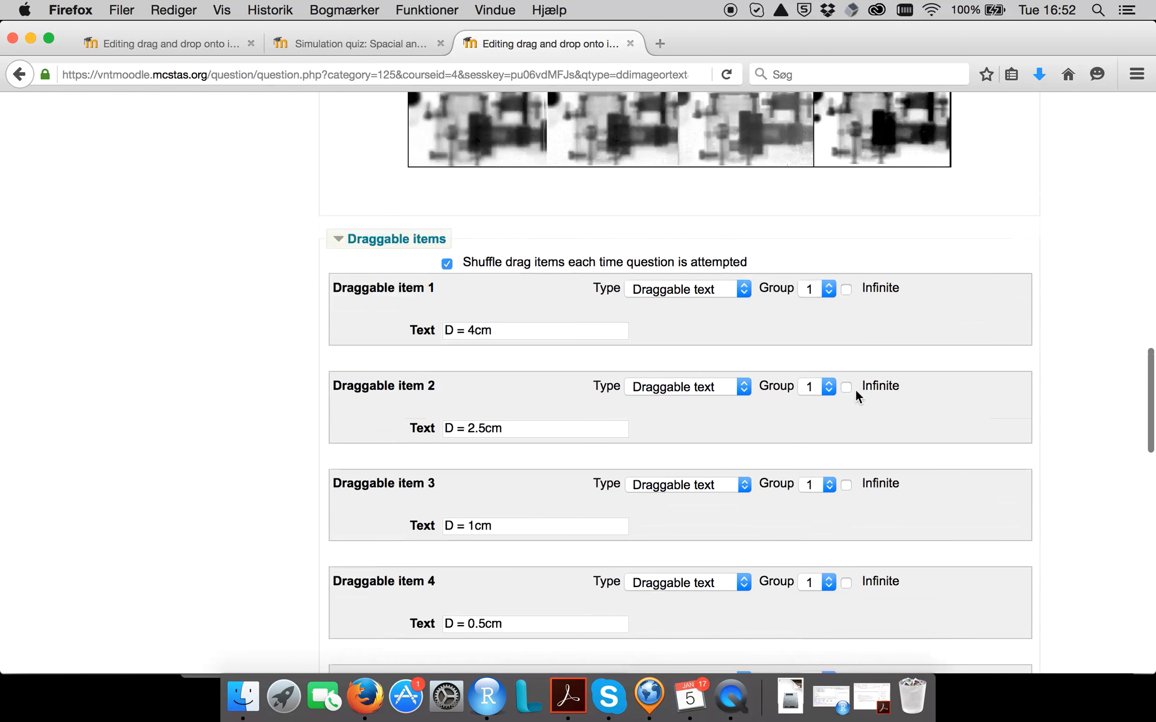
Assign "D = 4cm" to drop zone 1 and "D = 2.5cm" to drop zone 2.
left_click(834, 553)
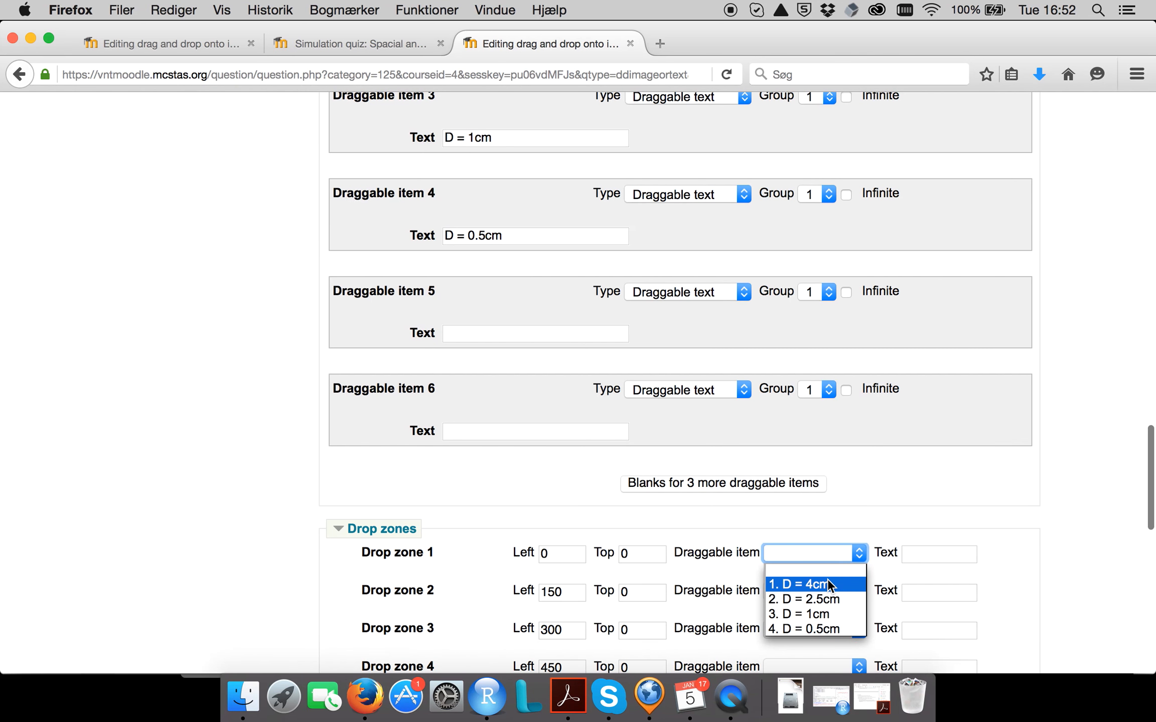
left_click(827, 580)
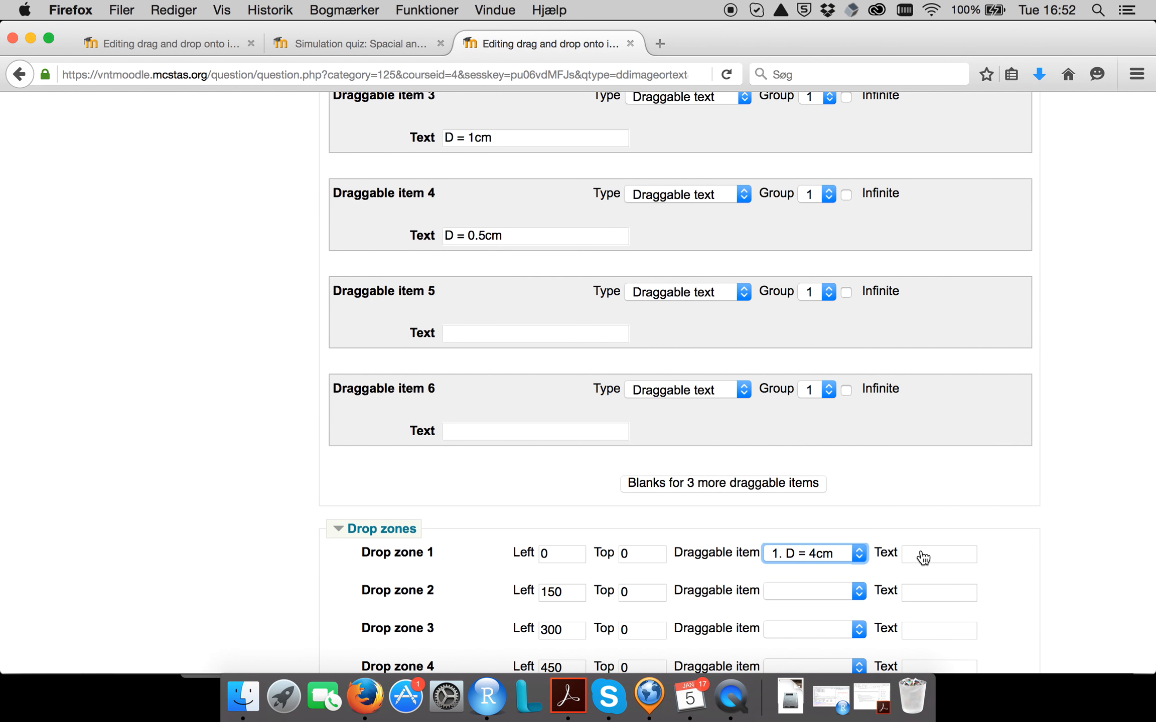
scroll(923, 557, "up", 15)
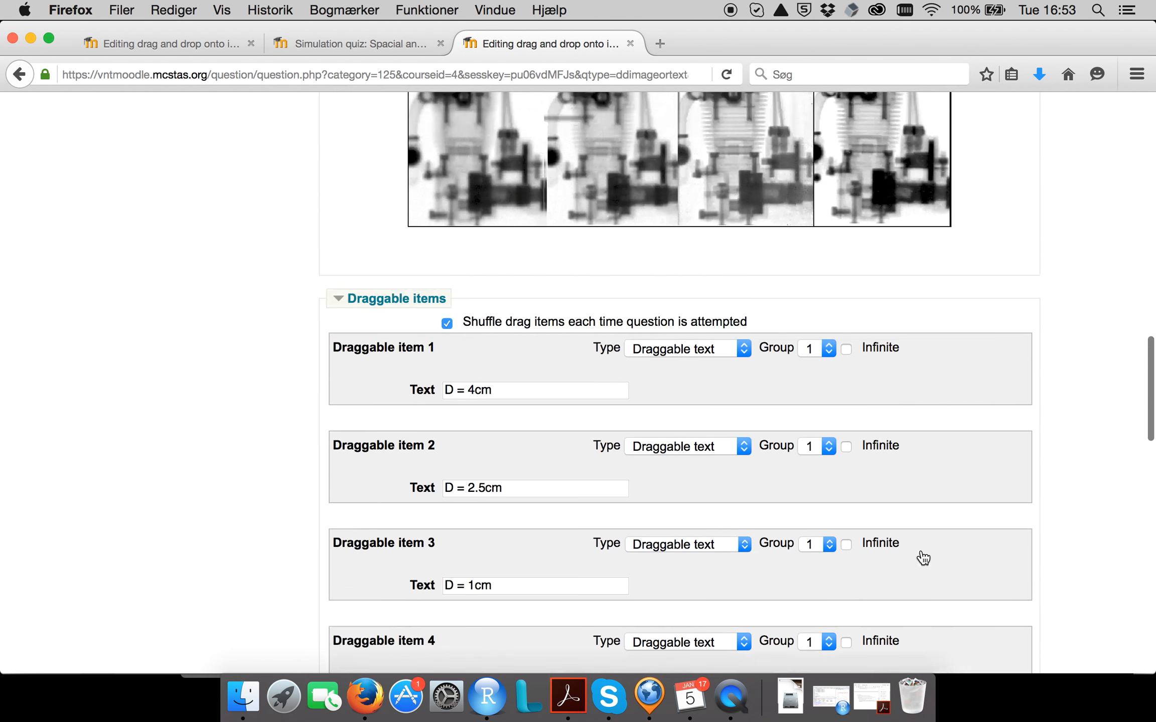
scroll(921, 550, "down", 15)
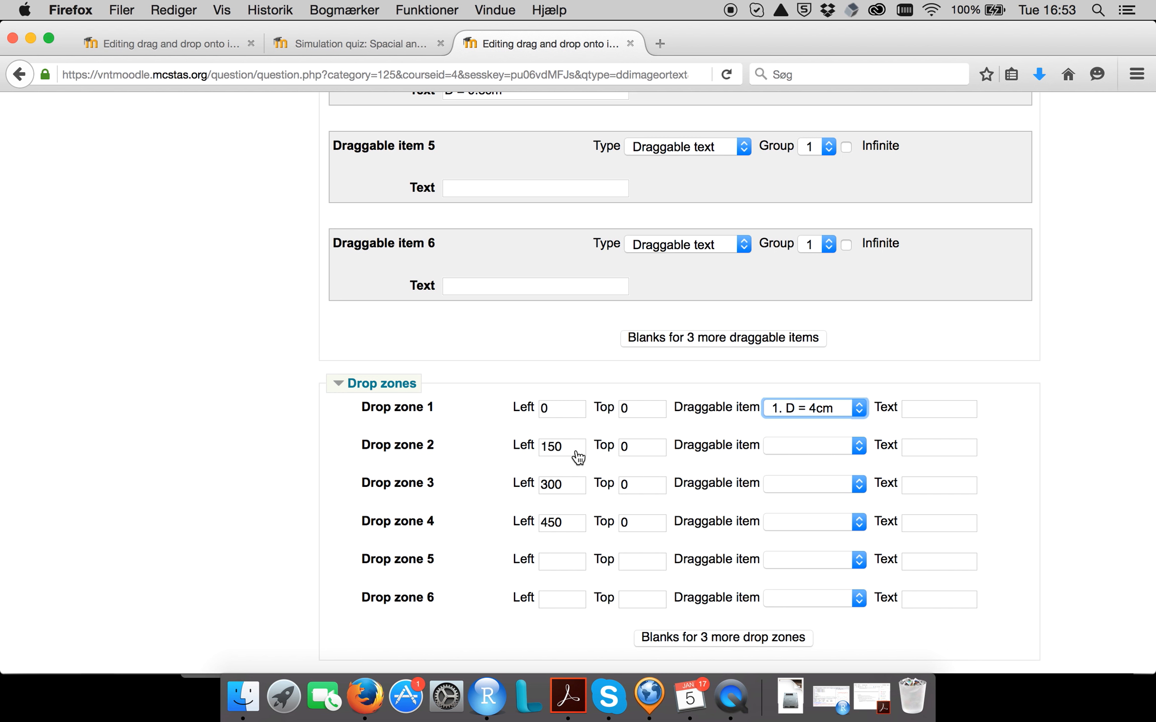
left_click(798, 446)
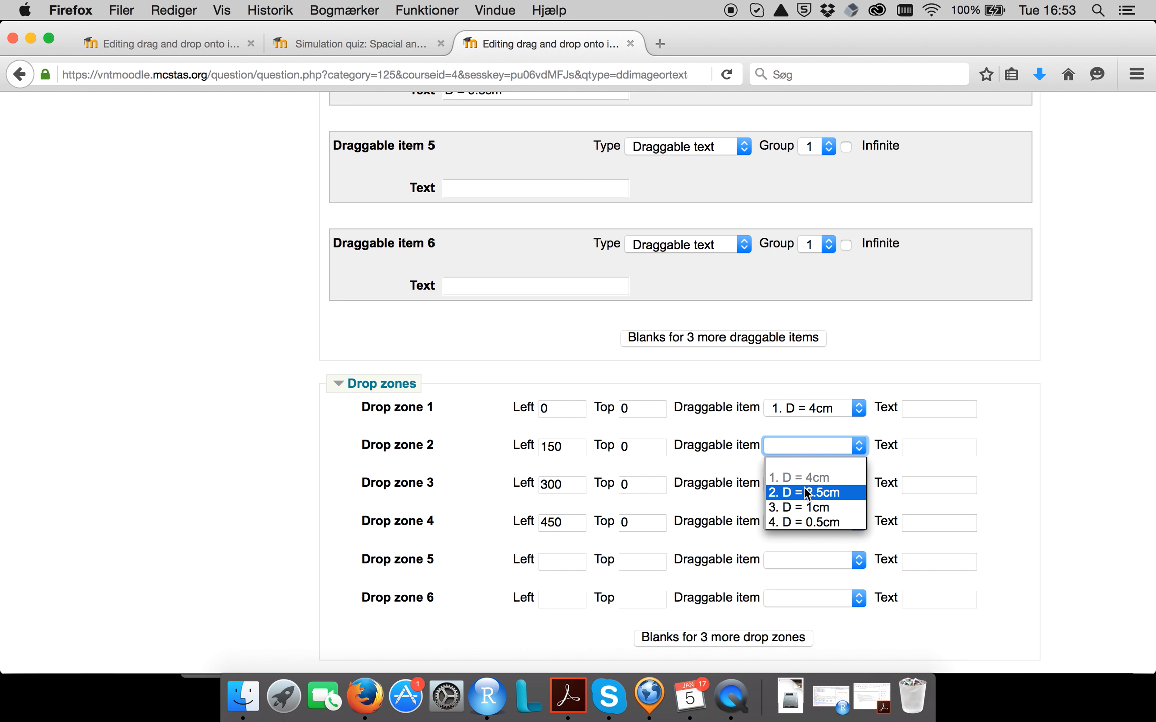
left_click(804, 486)
Check the label placement on the background image, and assign "D = 1cm" to drop zone 3 and "D = 0.5cm" to drop zone 4.
scroll(804, 486, "down", 1)
scroll(804, 487, "up", 15)
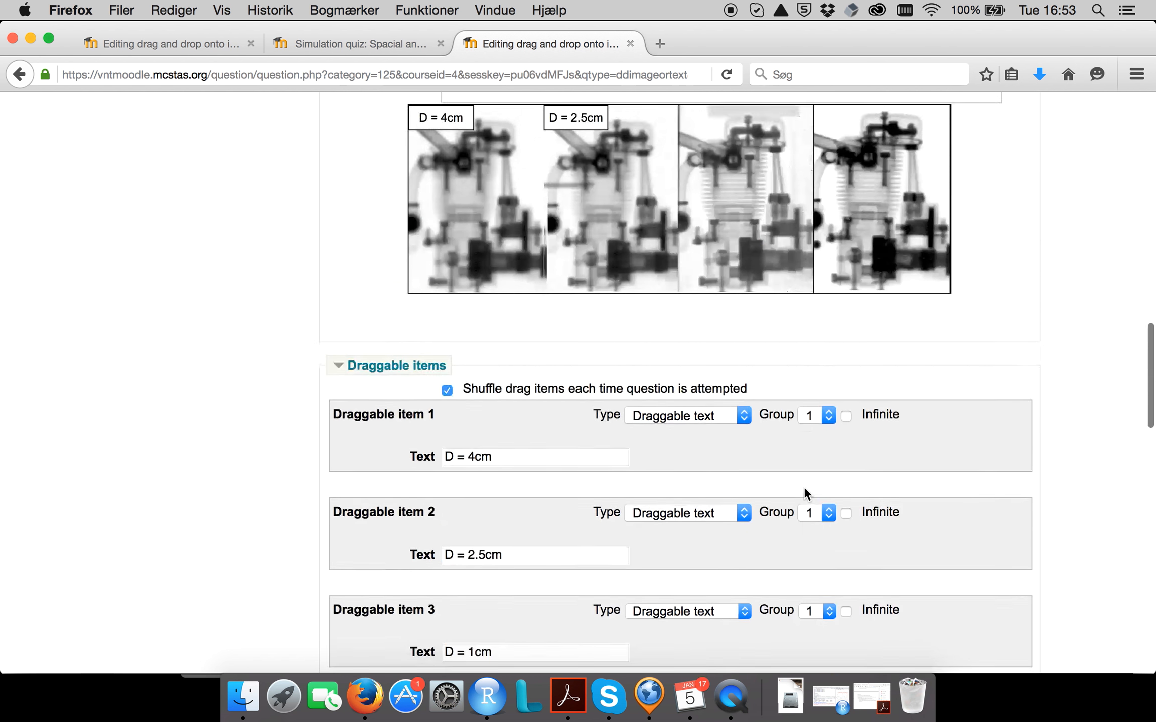
scroll(804, 487, "up", 1)
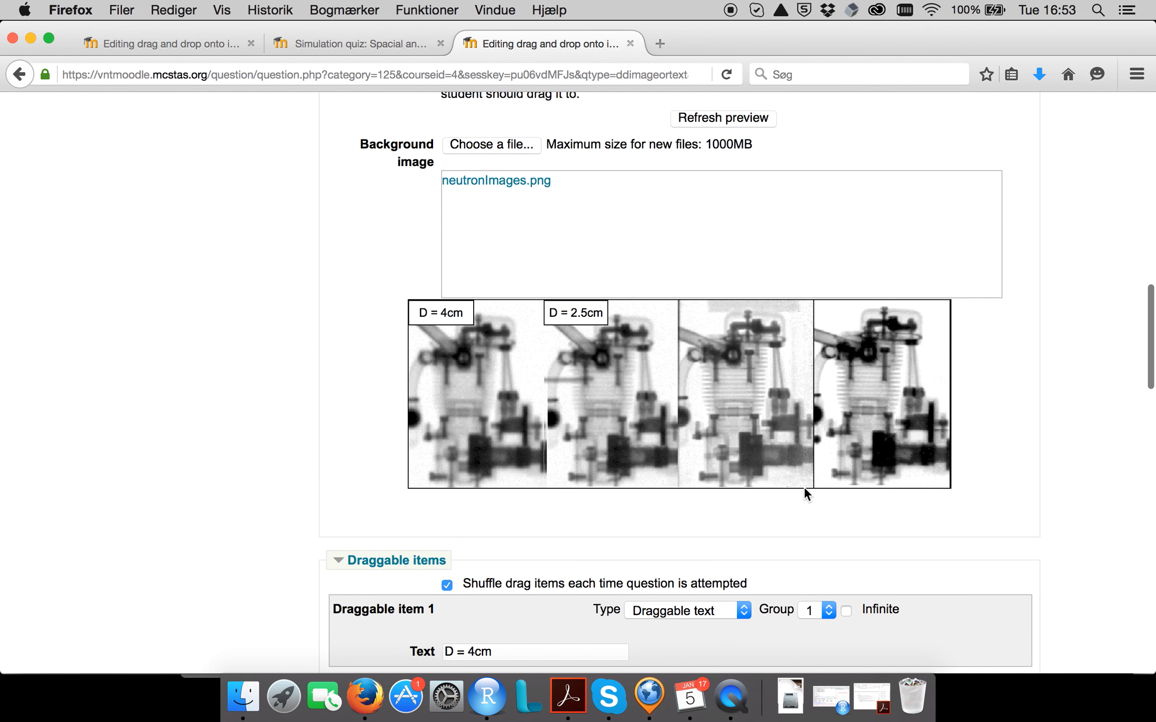
scroll(803, 493, "down", 10)
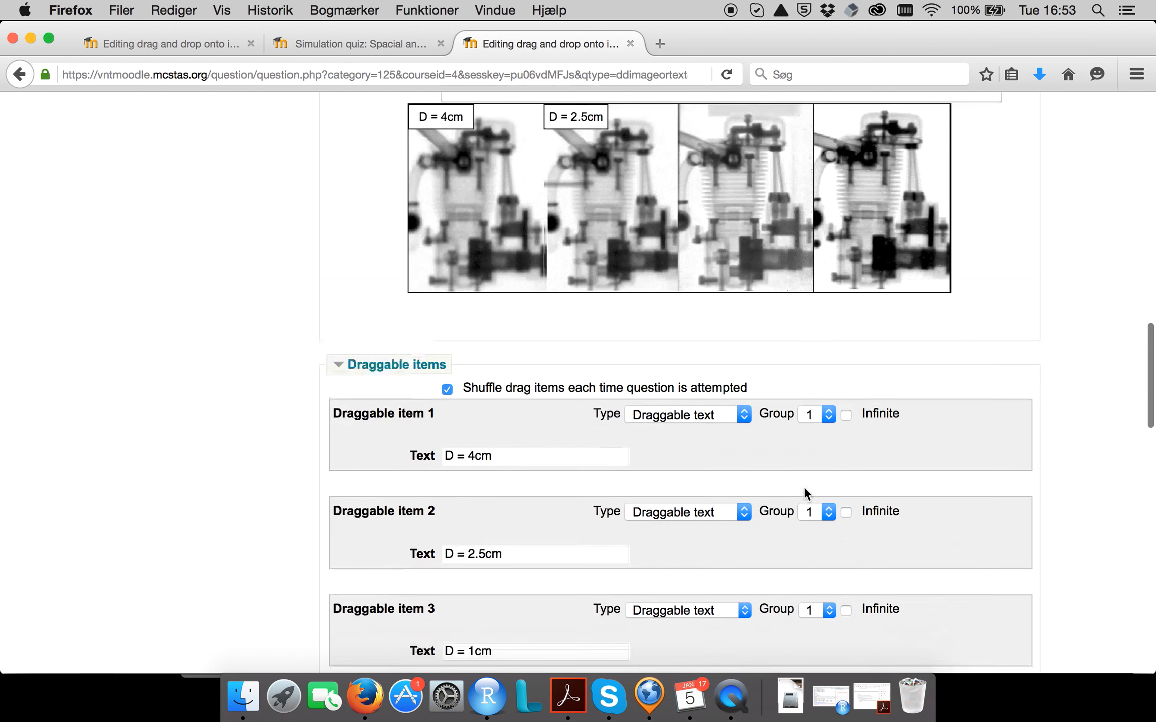
scroll(804, 486, "down", 10)
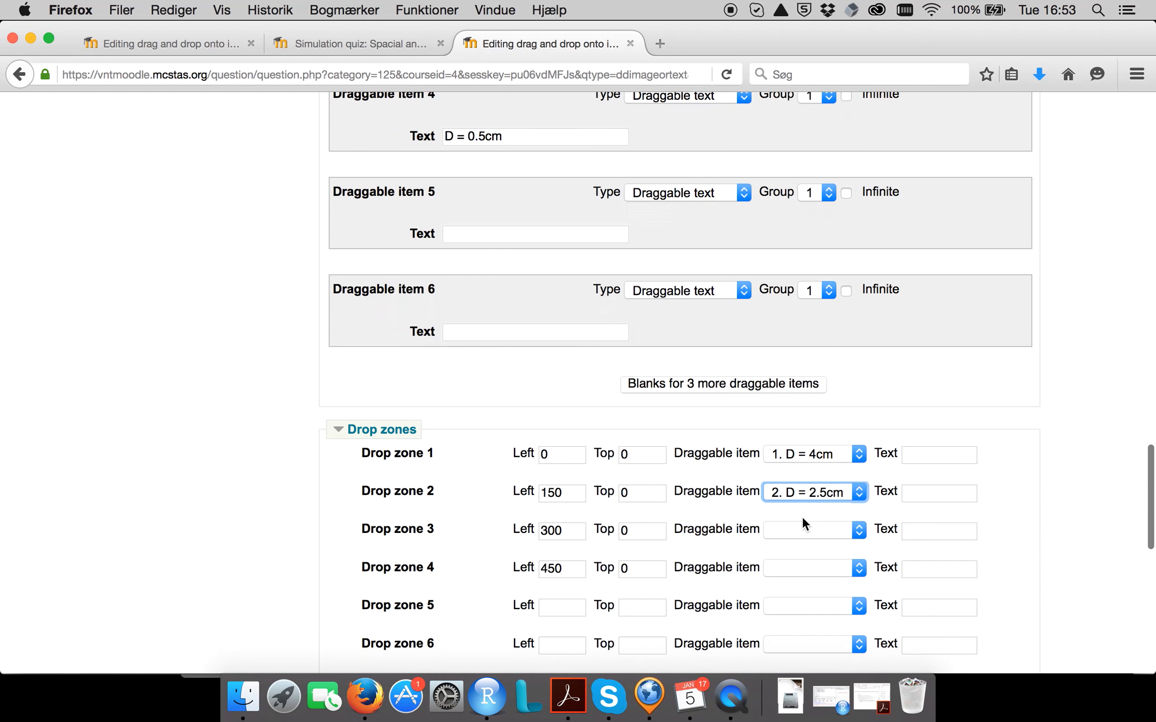
left_click(802, 530)
left_click(799, 592)
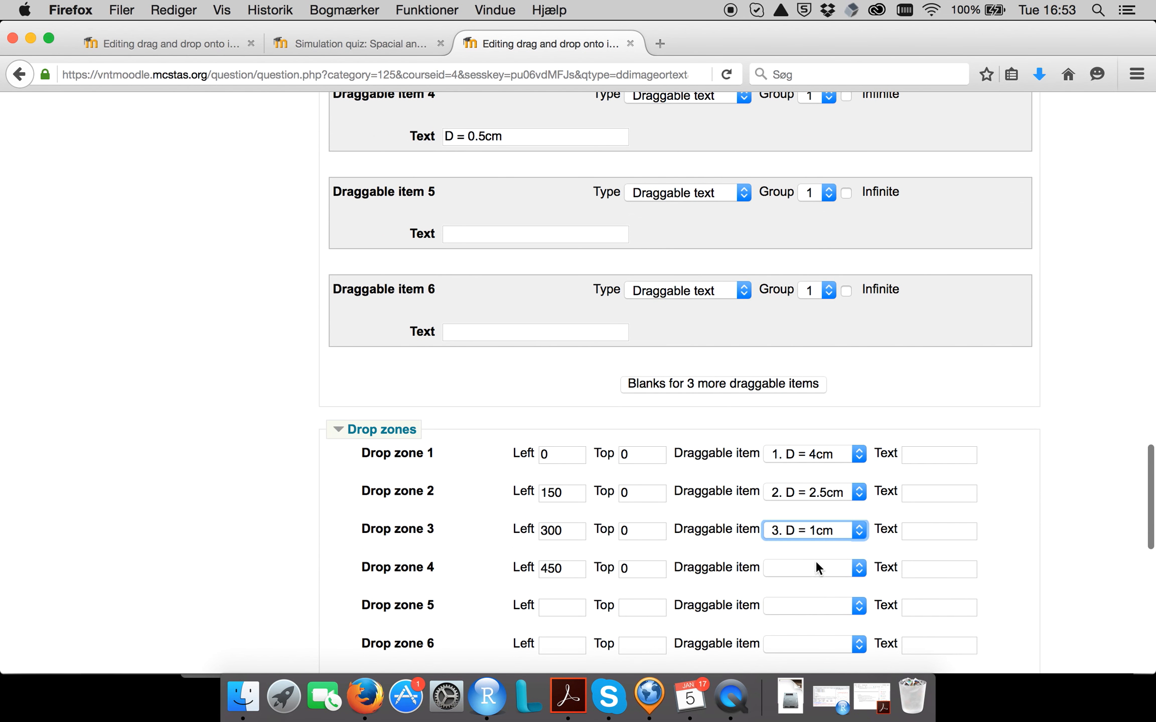
left_click(814, 568)
left_click(813, 644)
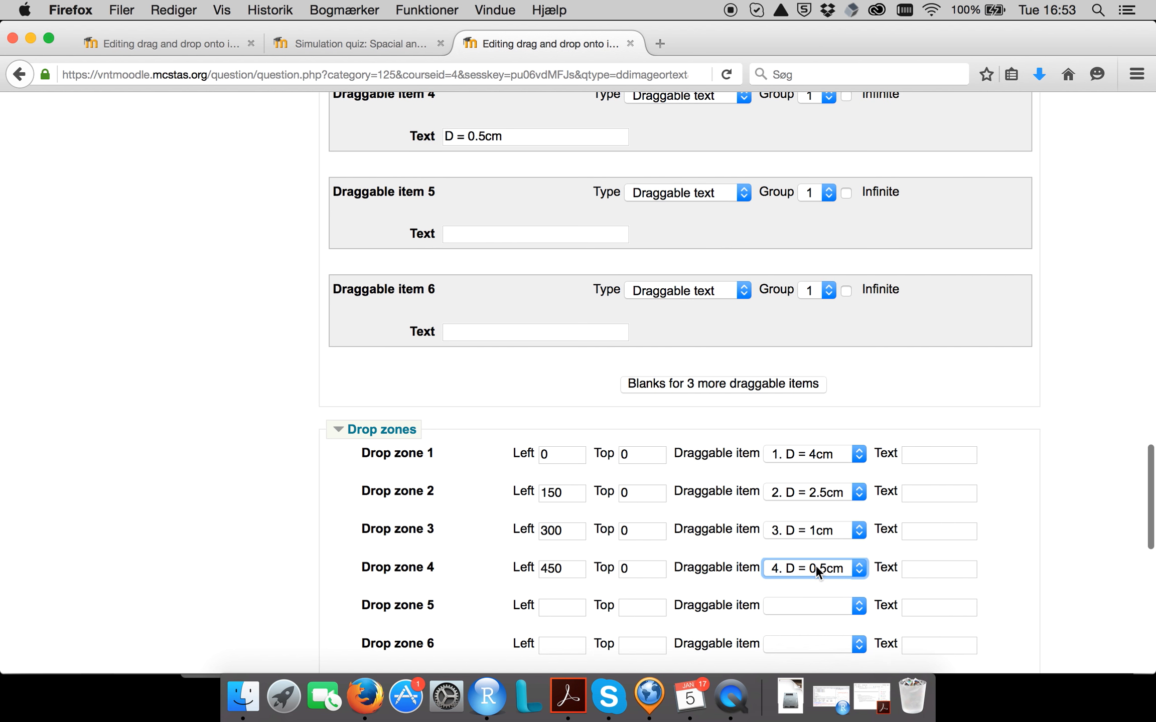
Check the original question's combined feedback and expand the combined feedback settings of the new question.
scroll(816, 565, "up", 17)
scroll(815, 564, "up", 7)
scroll(816, 565, "down", 9)
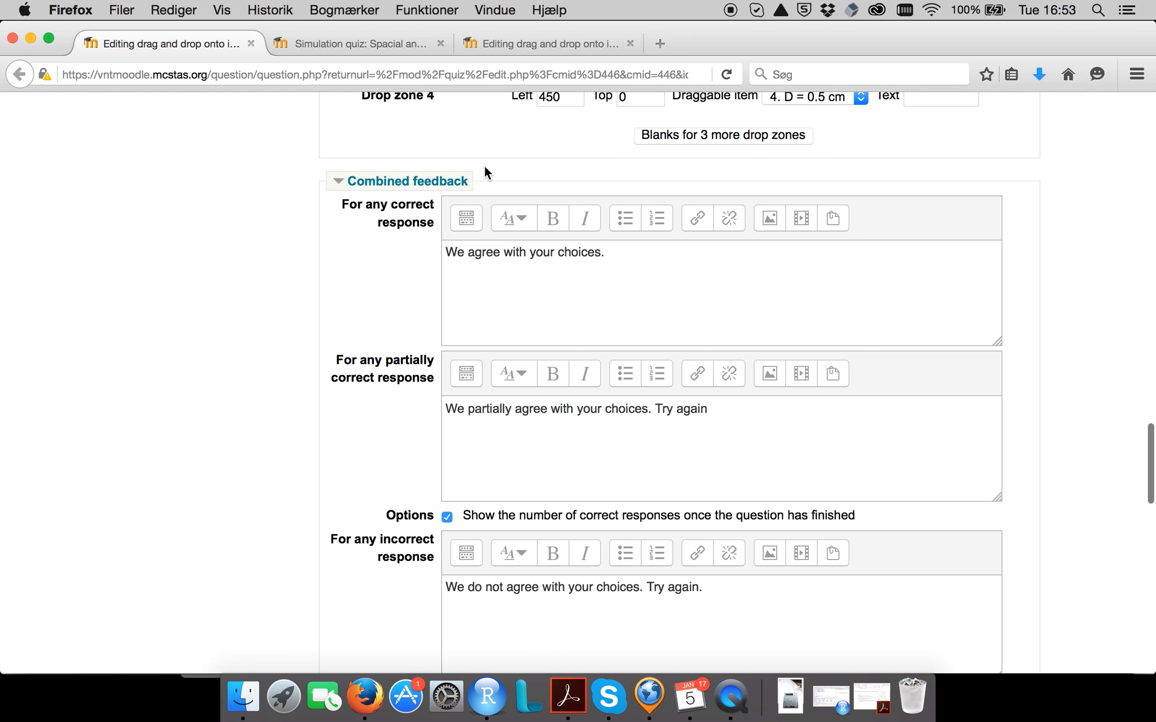
left_click(506, 41)
left_click(440, 494)
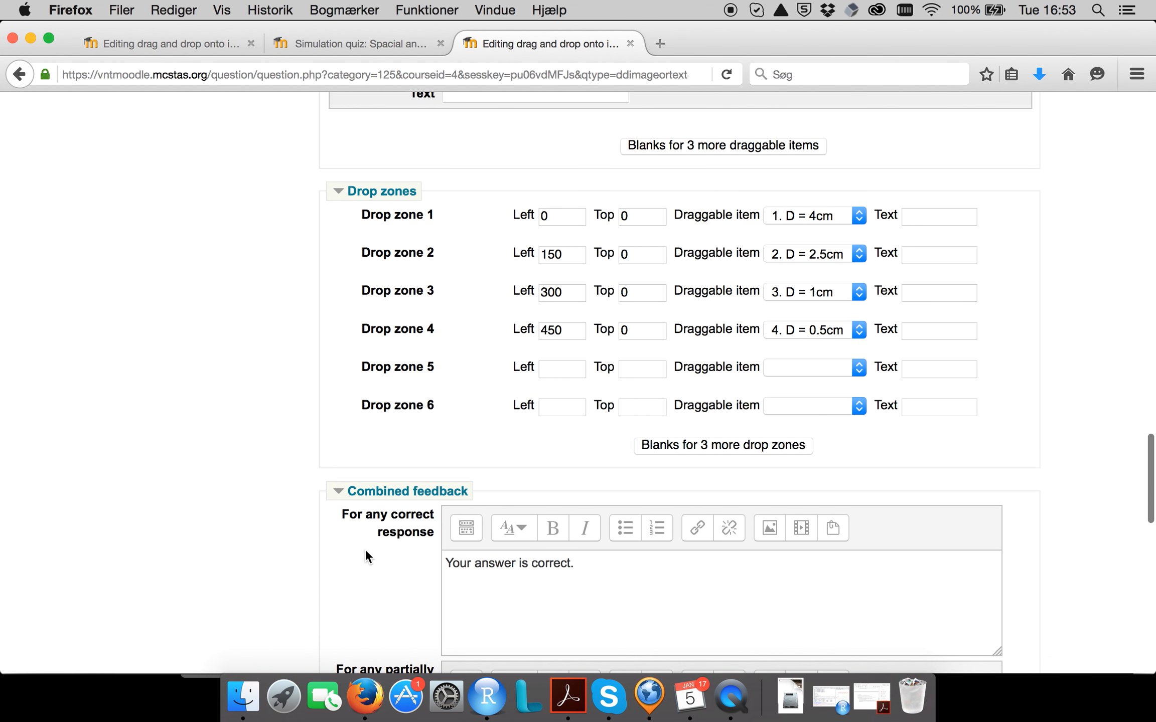
scroll(366, 562, "down", 5)
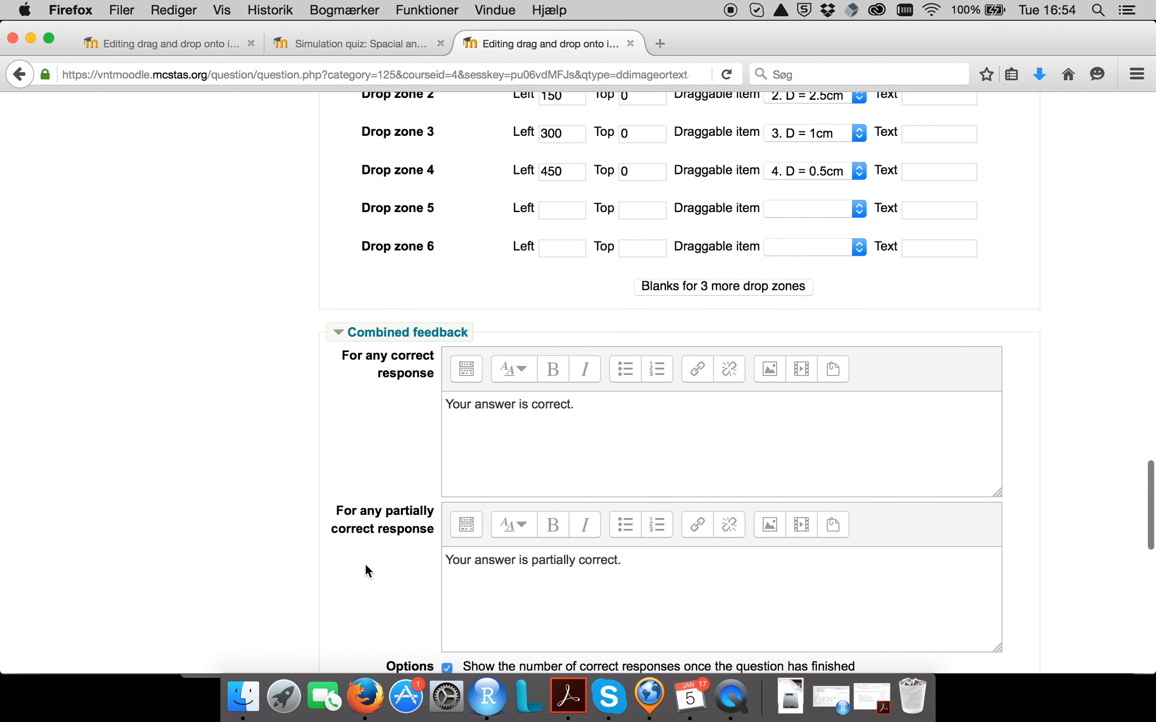
scroll(365, 569, "down", 3)
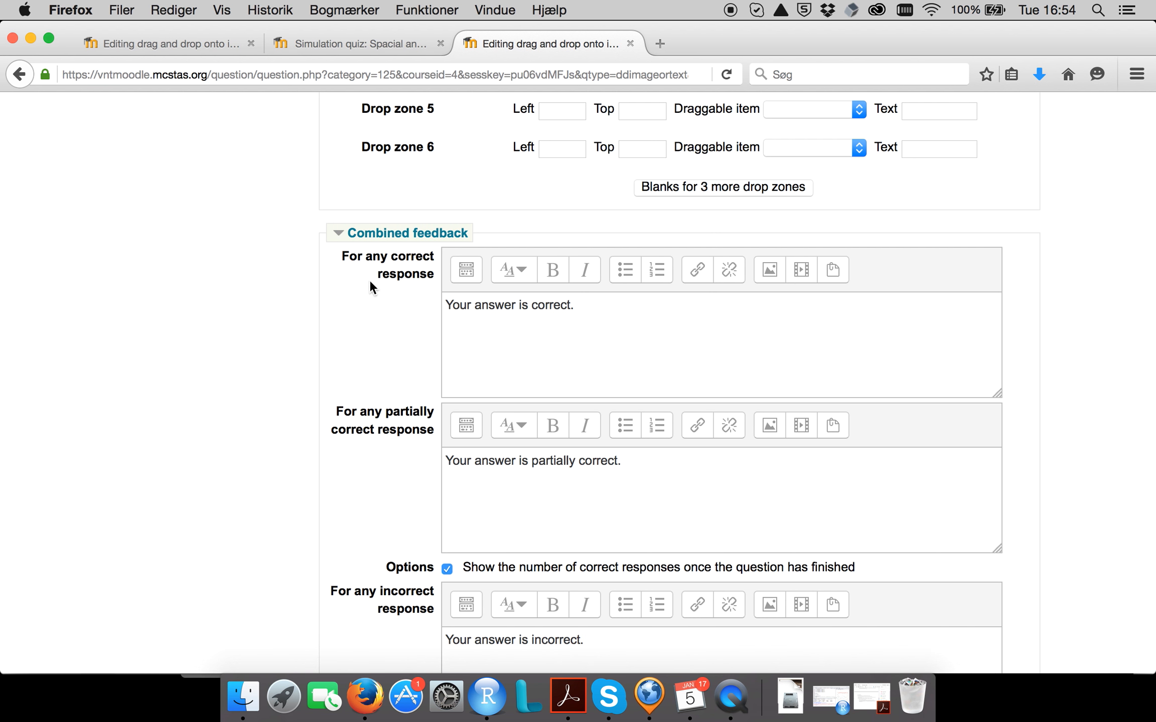
Set the feedback to "We agree with your choices.", "We partially agree with your choices. Try again" and "We do not agree with your choices. Try again.".
left_click(616, 327)
left_click(619, 456)
scroll(625, 493, "down", 5)
left_click(626, 494)
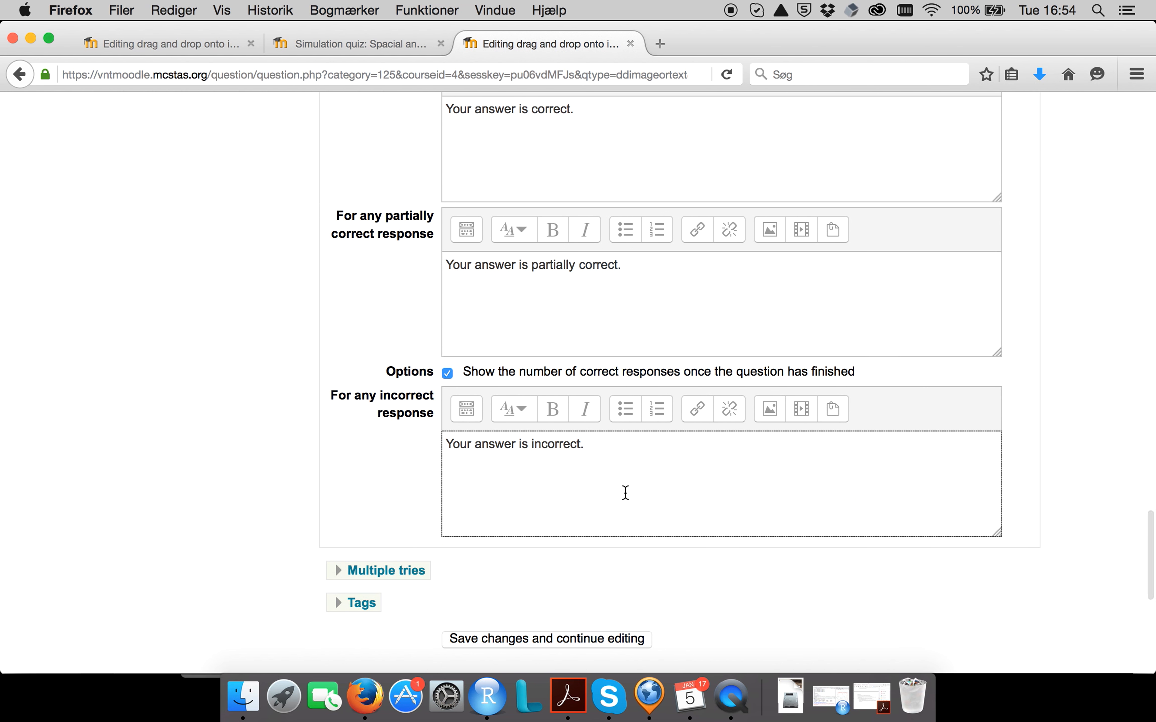
scroll(625, 493, "up", 6)
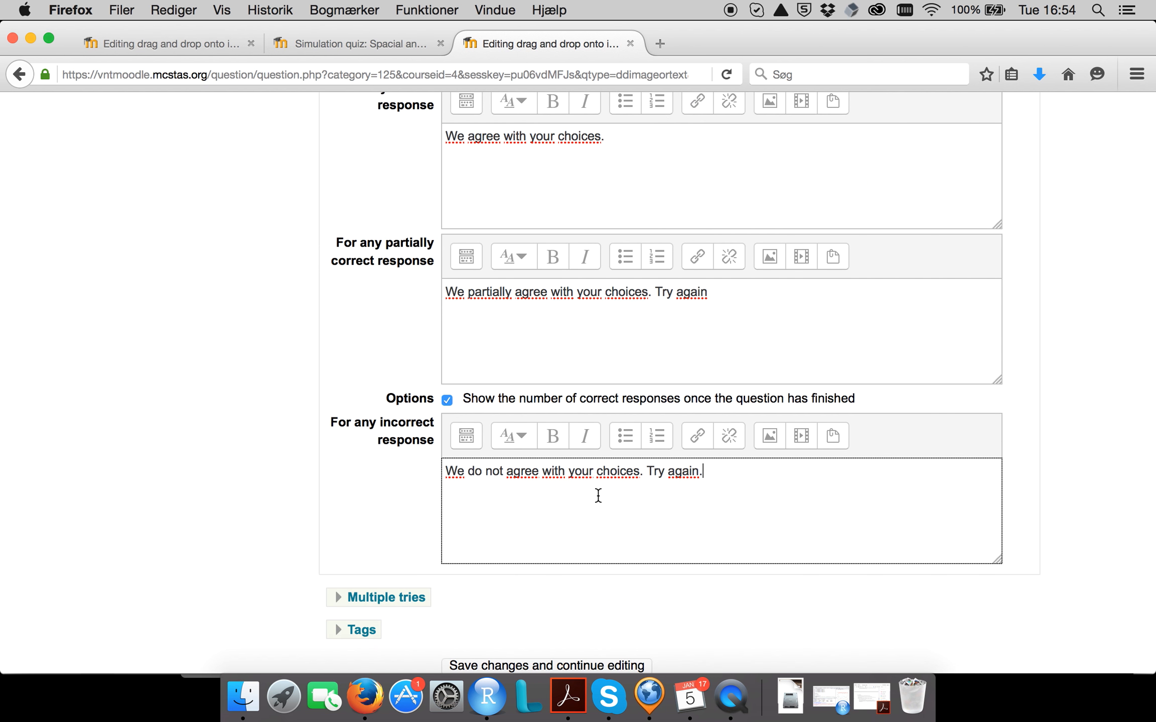
scroll(597, 495, "down", 3)
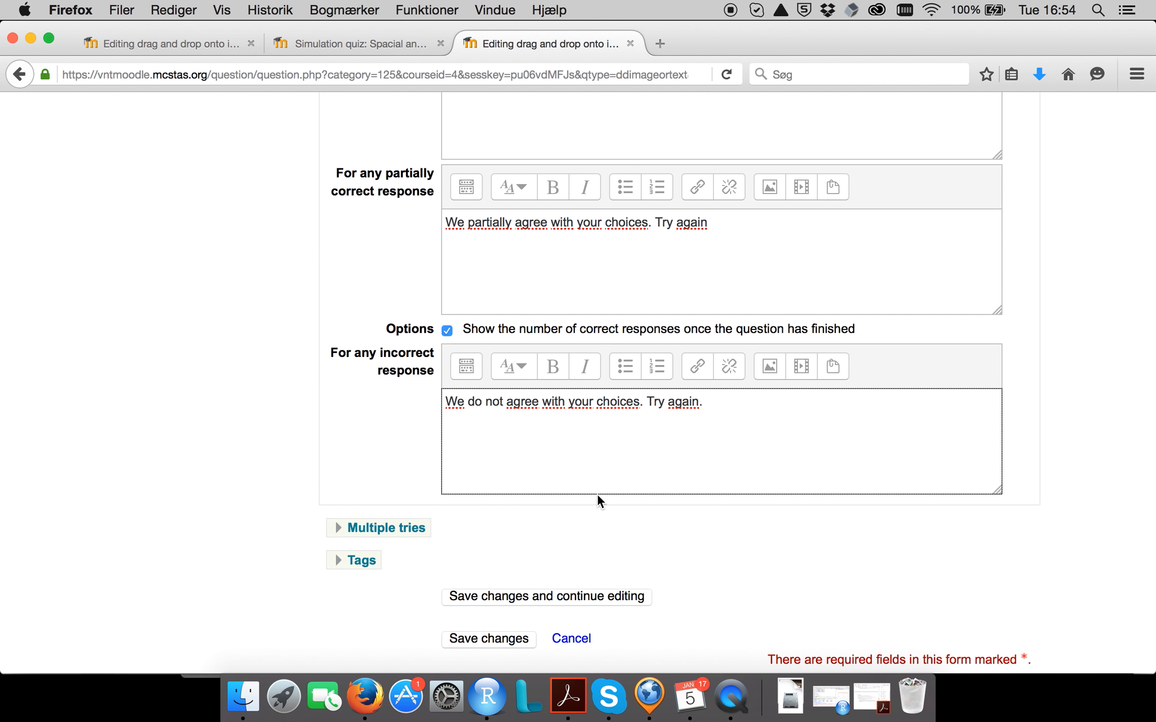
left_click(582, 330)
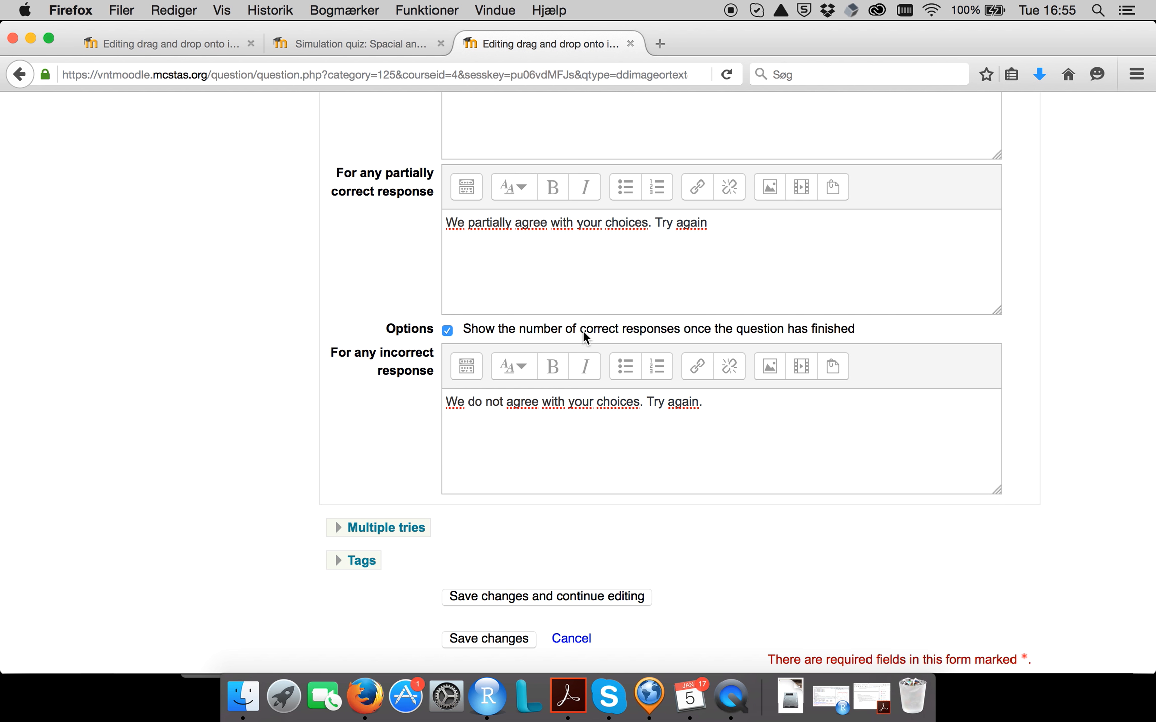
Expand the multiple tries settings and set the penalty for each incorrect try to 0%.
left_click(387, 529)
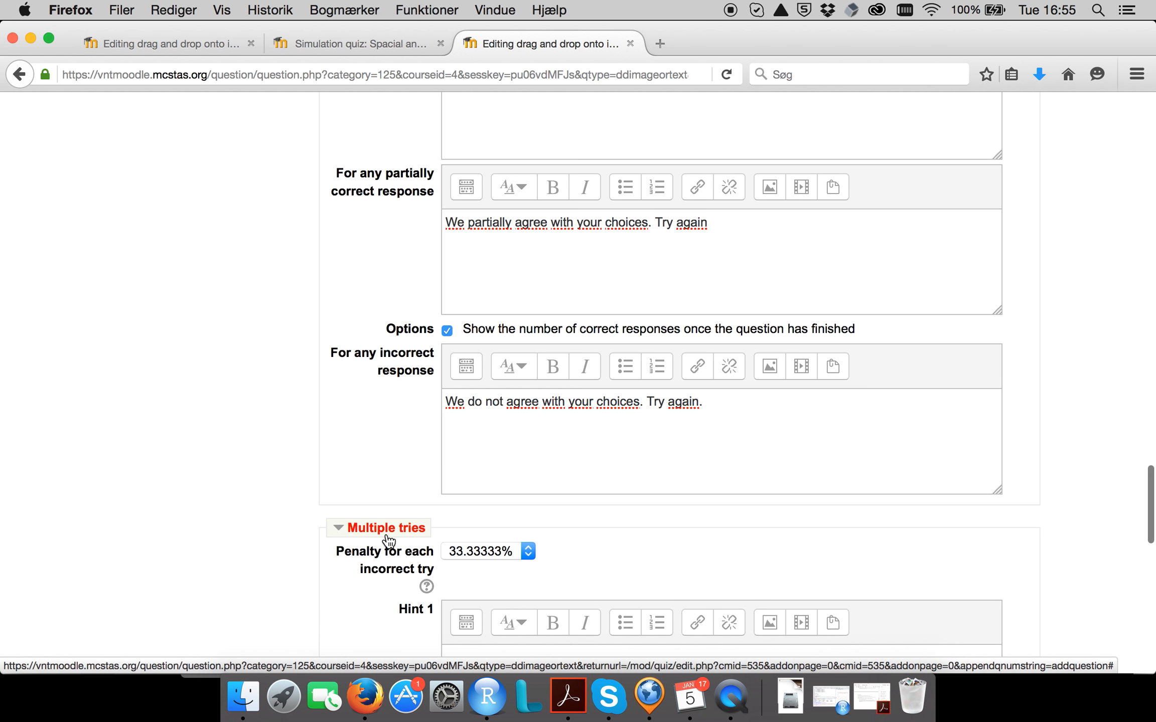
scroll(586, 505, "down", 3)
scroll(587, 506, "down", 5)
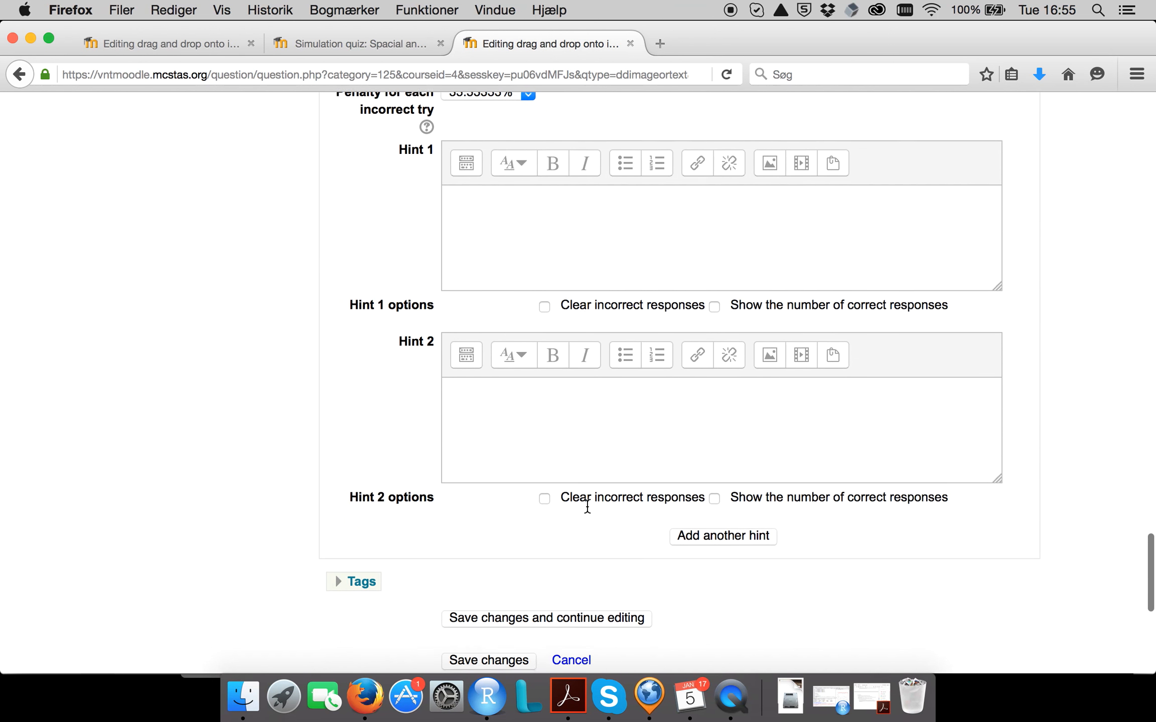
scroll(587, 505, "up", 4)
left_click(491, 286)
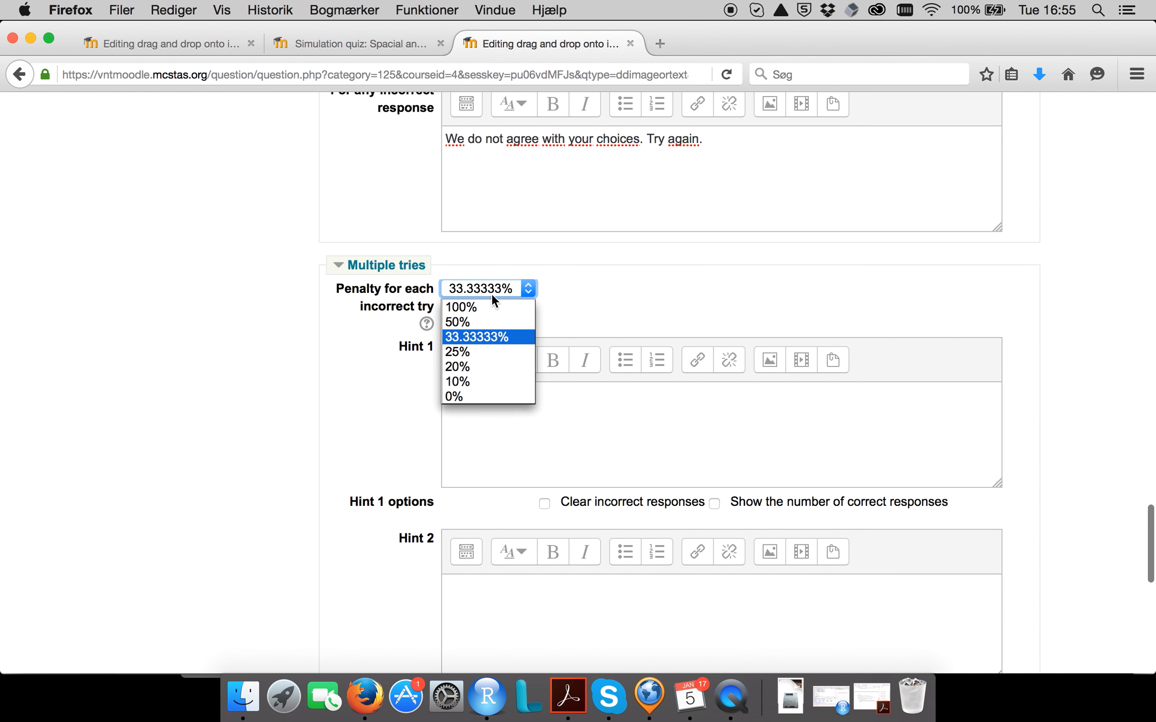
left_click(460, 396)
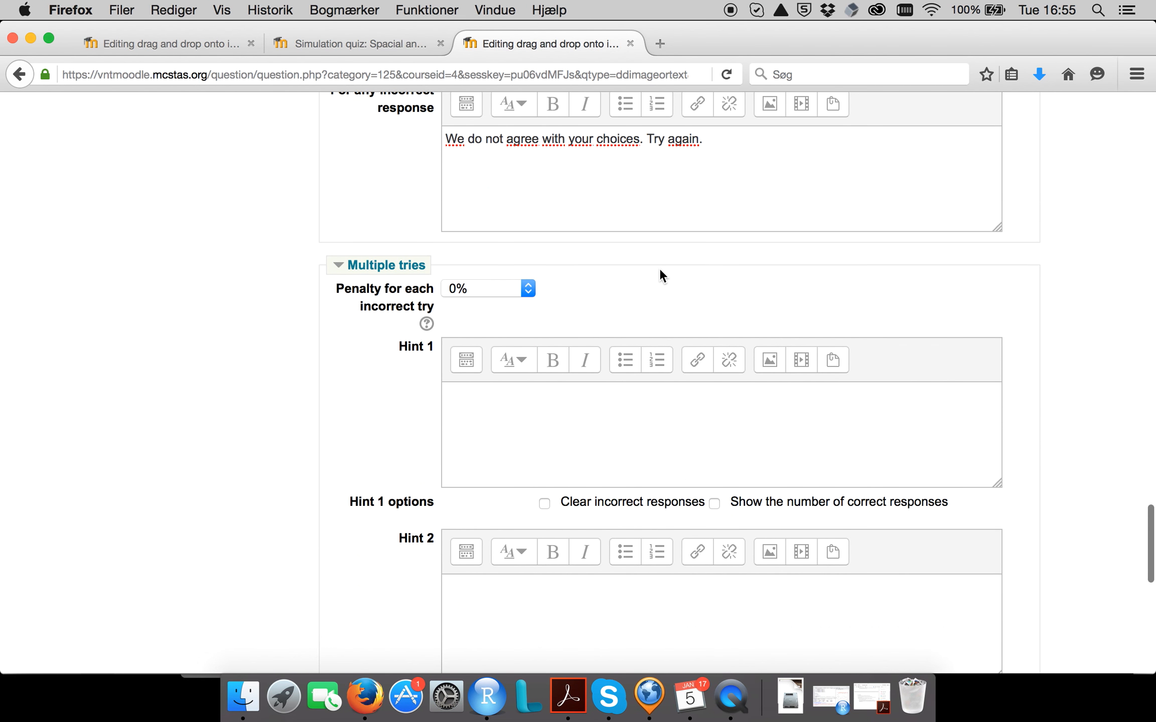
scroll(673, 344, "down", 3)
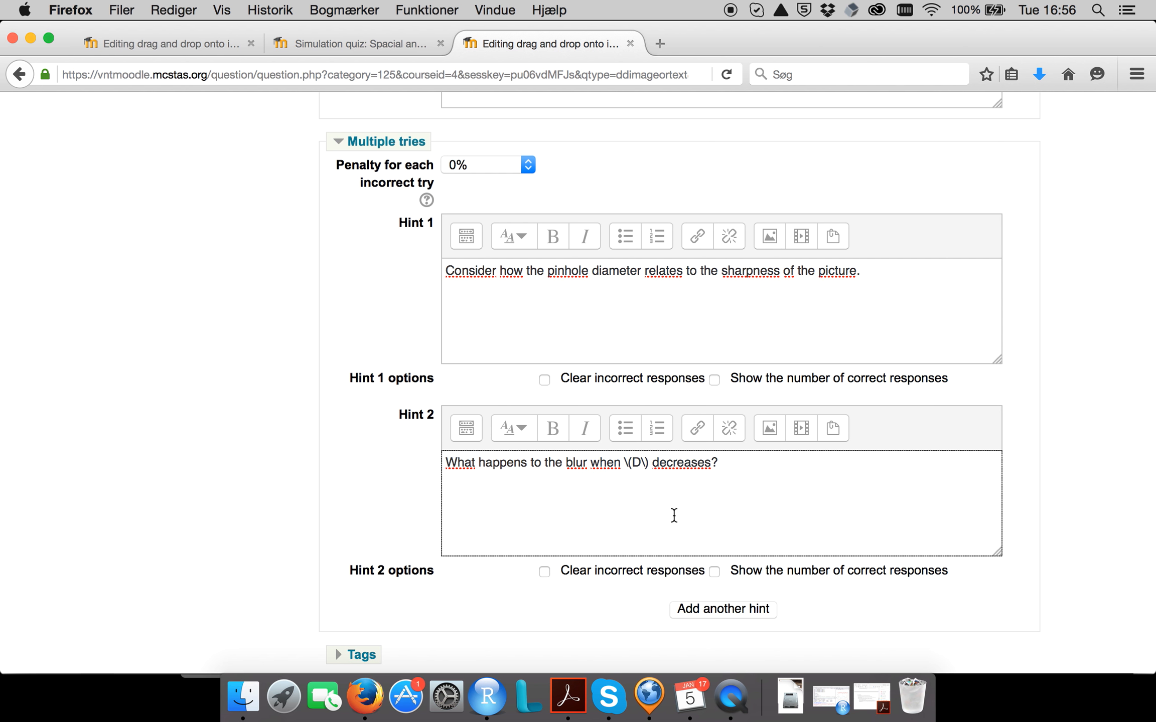
Review the completed question form and save the new question to the quiz.
scroll(302, 517, "up", 15)
scroll(299, 479, "up", 20)
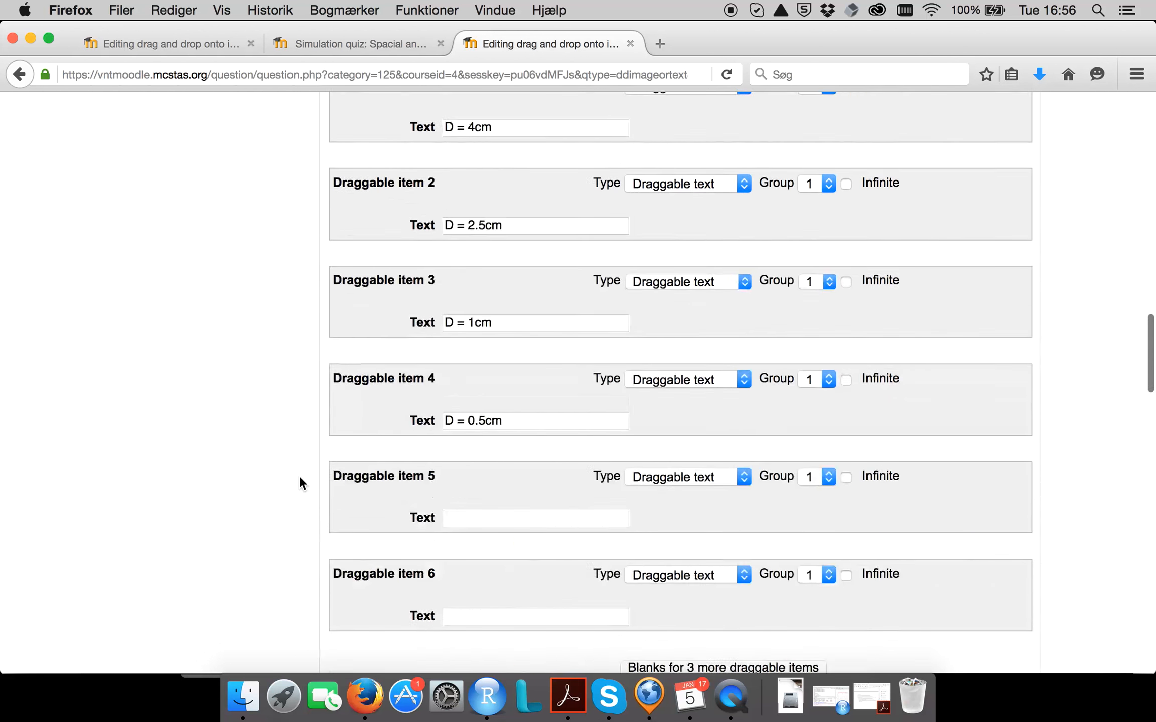
scroll(299, 478, "up", 5)
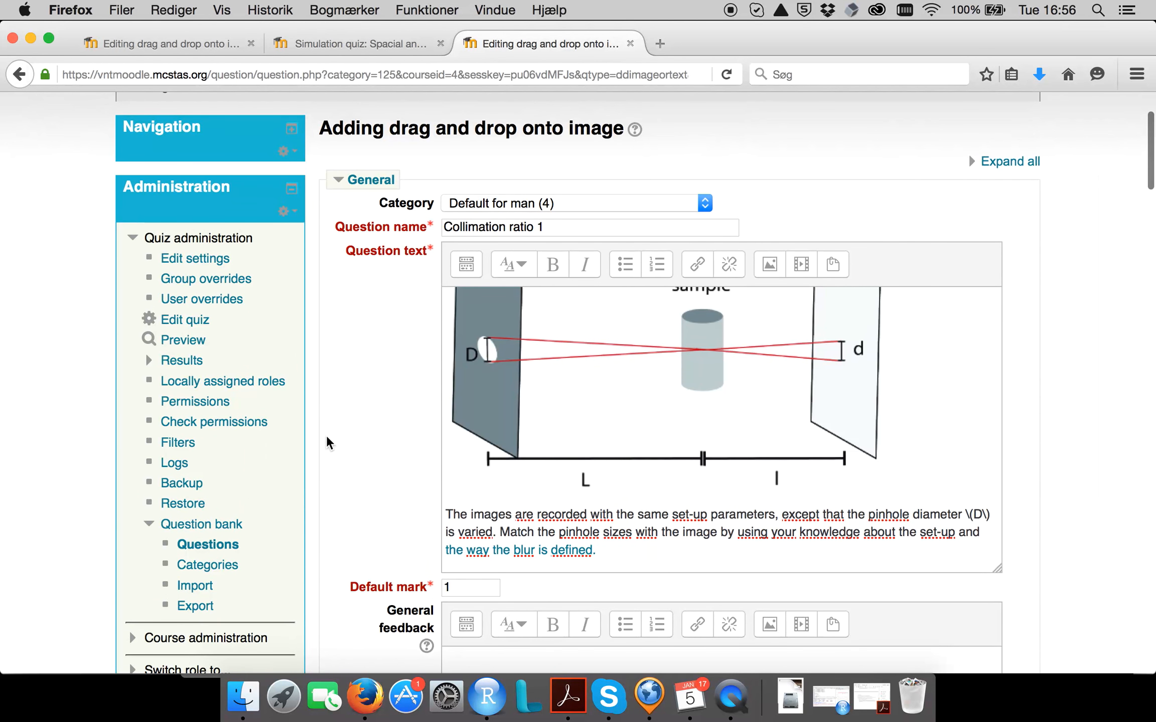
scroll(326, 435, "down", 20)
scroll(326, 436, "down", 15)
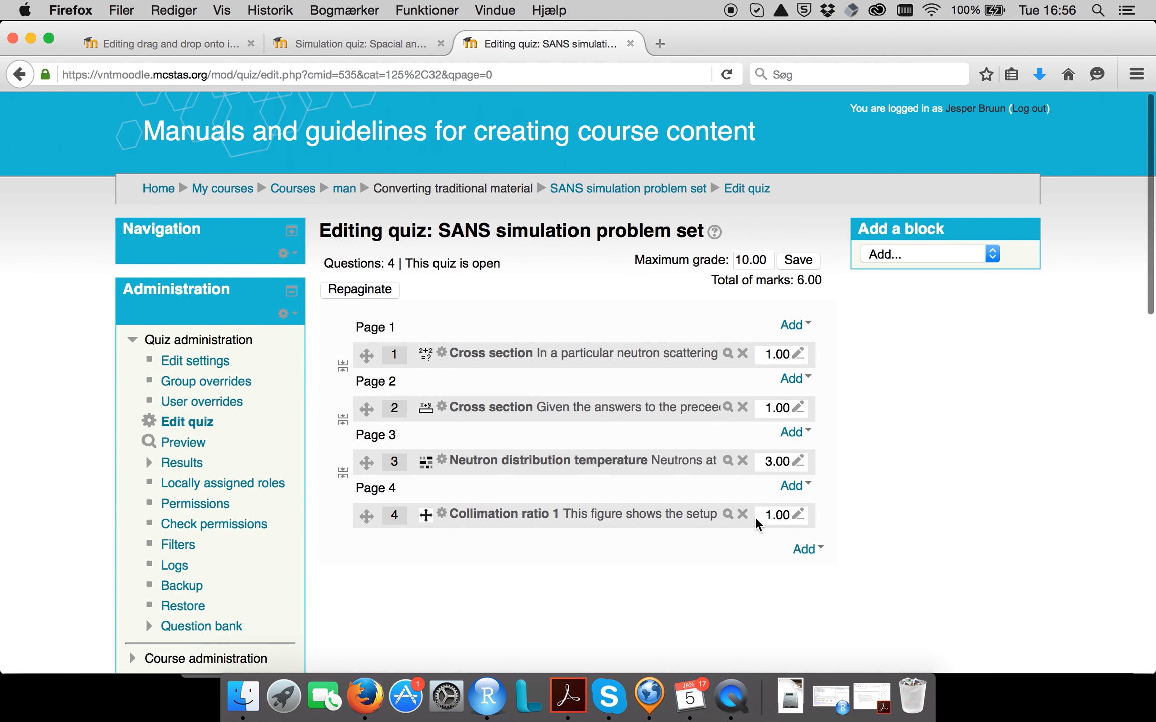
Preview the Collimation ratio 1 question and inspect its drop zones, draggable labels and display options.
left_click(727, 515)
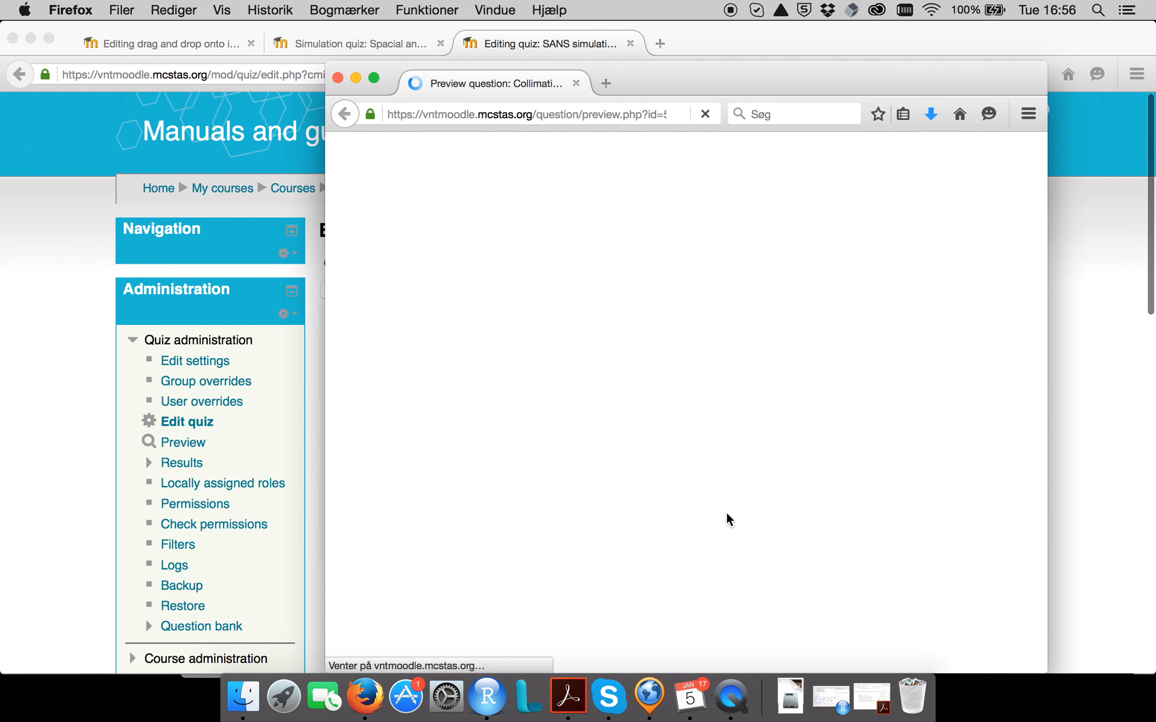
scroll(841, 383, "down", 10)
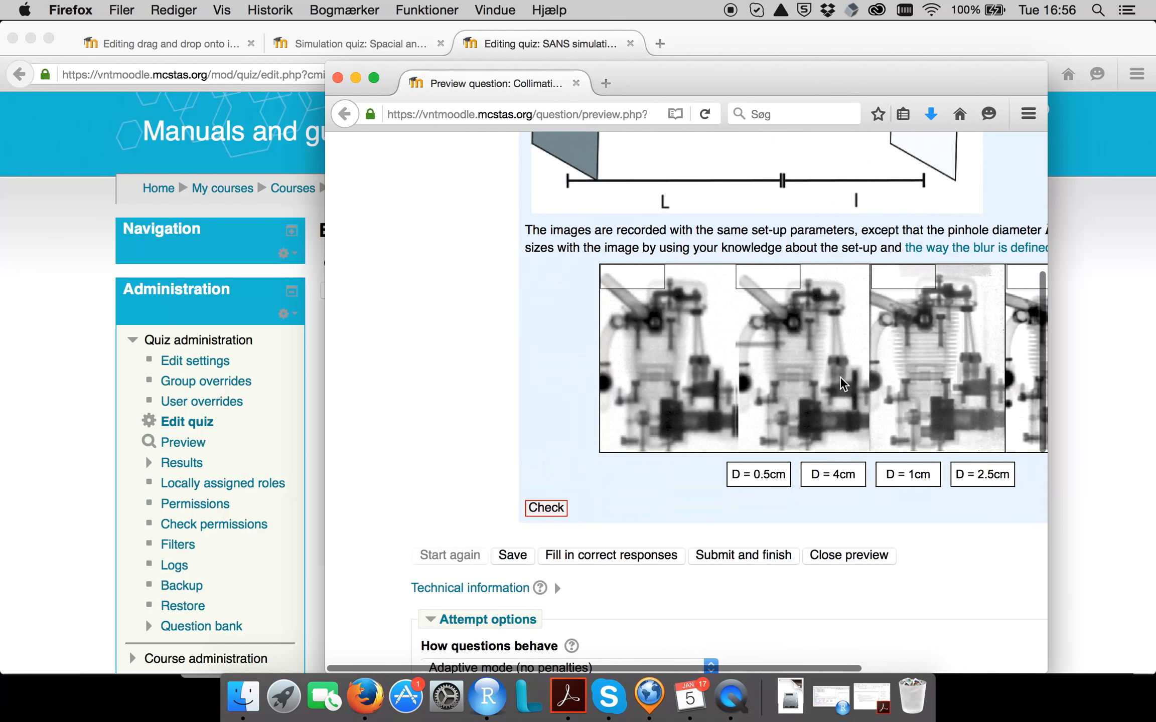
scroll(841, 379, "down", 10)
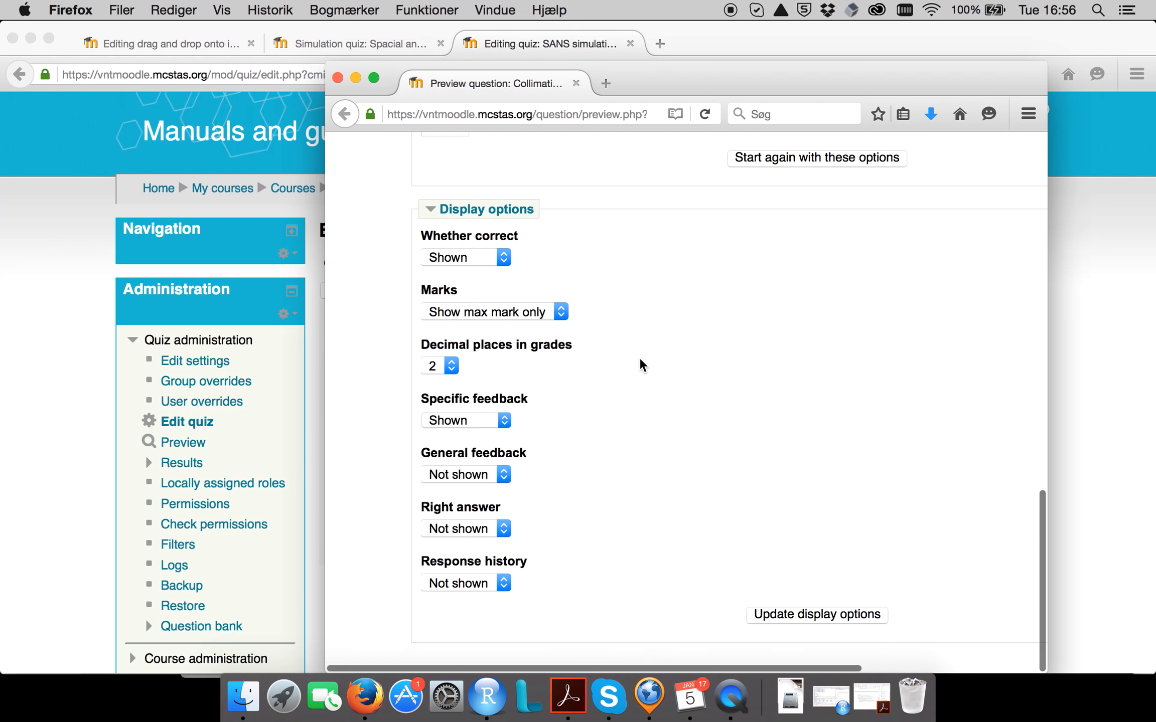
scroll(639, 358, "up", 20)
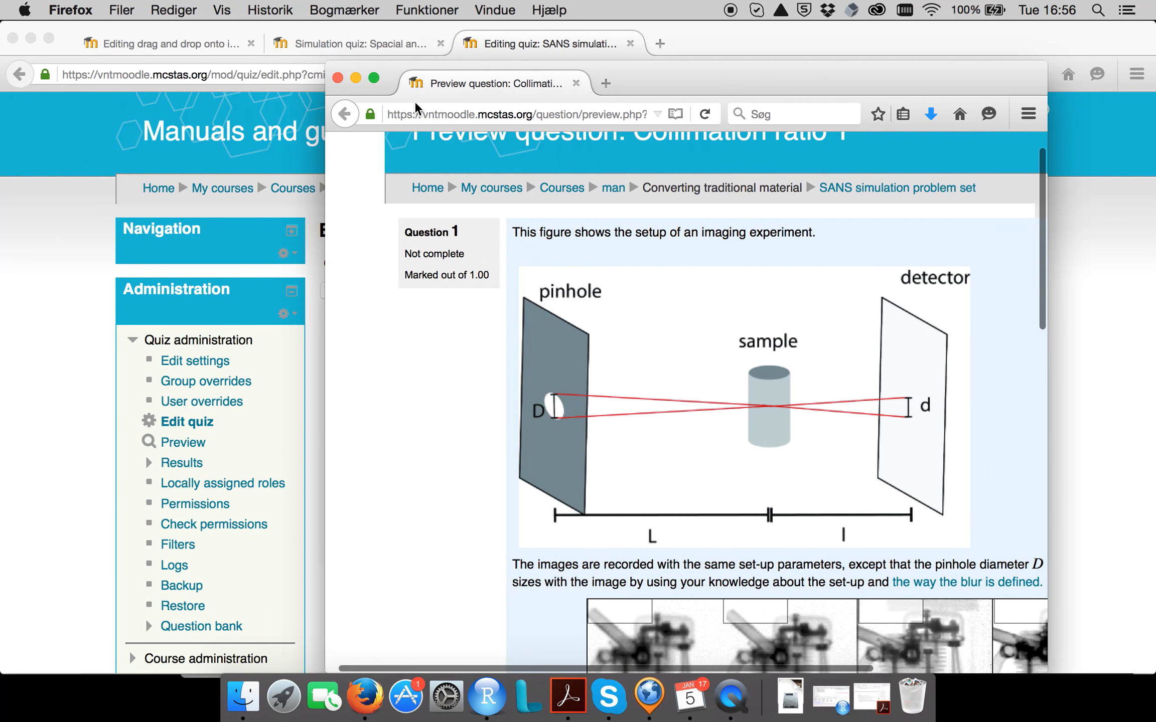